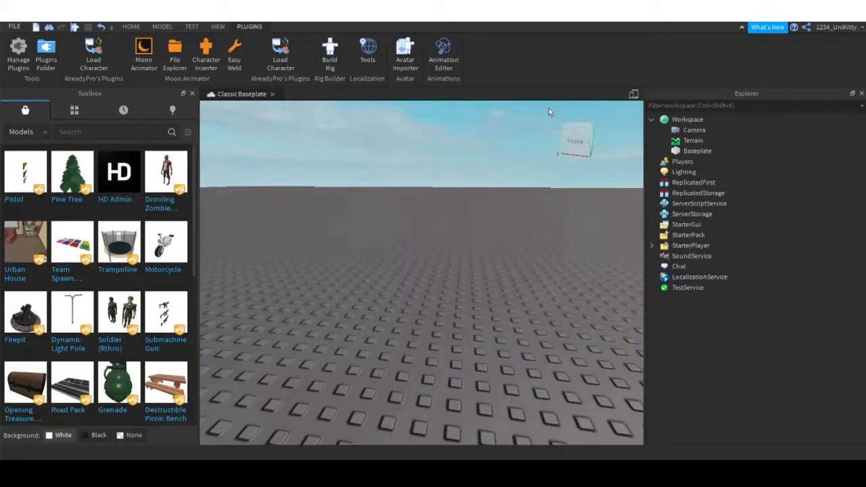
Load the avatar for the user's own username with the Load Character plugin and spawn it as an R6 rig.
{"action": "left_click", "coordinate": [94, 51]}
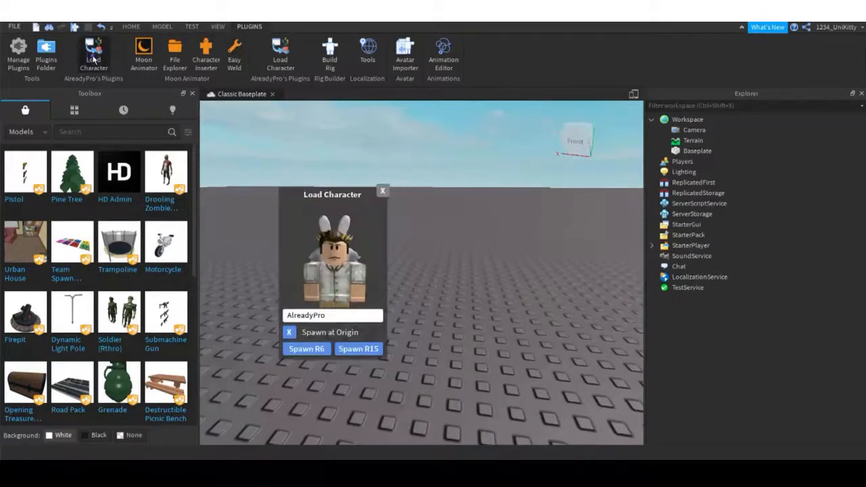
{"action": "double_click", "coordinate": [324, 315]}
{"action": "key", "text": "BackSpace"}
{"action": "type", "text": "1234"}
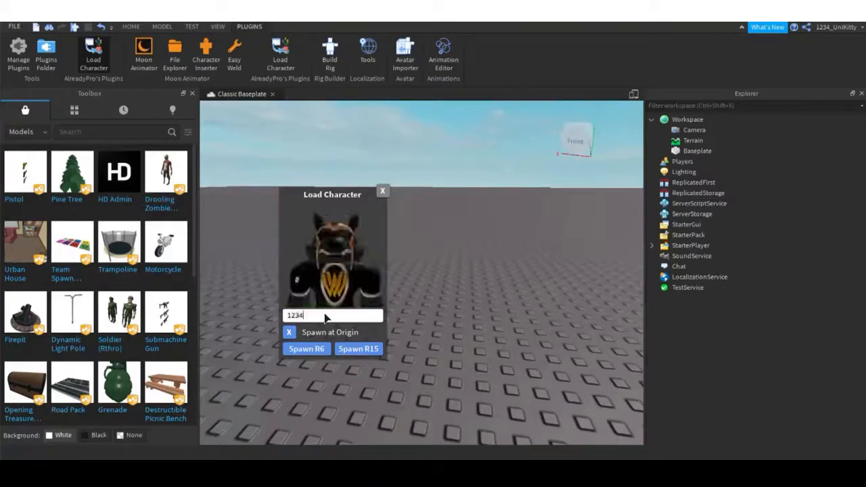
{"action": "type", "text": "_u"}
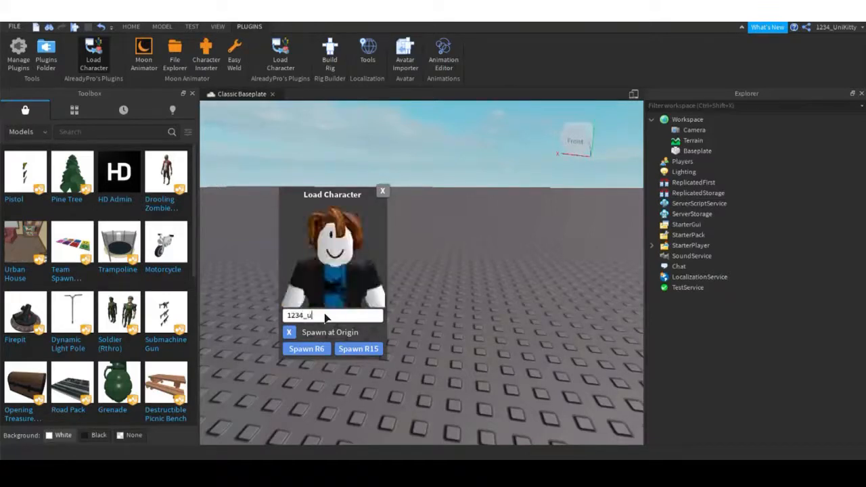
{"action": "type", "text": "niK"}
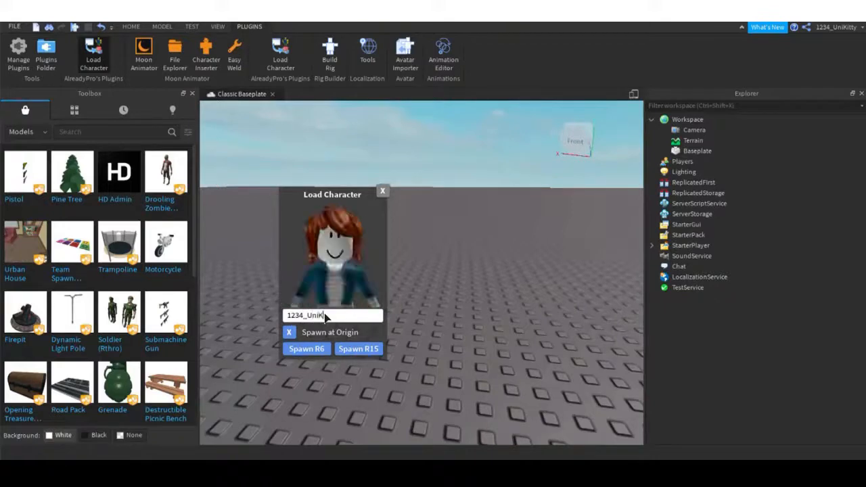
{"action": "type", "text": "itty"}
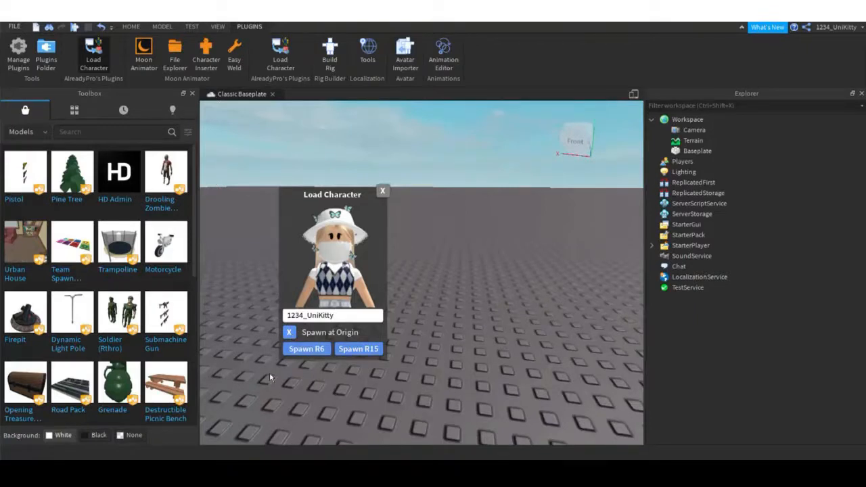
{"action": "left_click", "coordinate": [312, 349]}
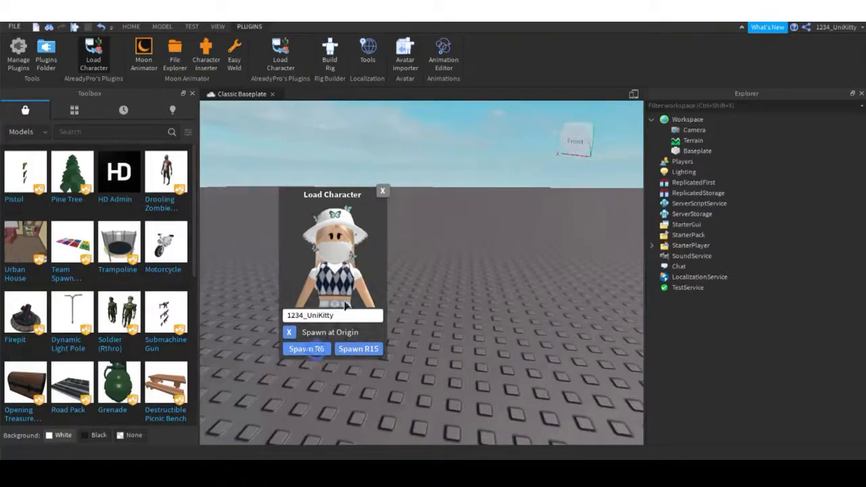
{"action": "left_click", "coordinate": [383, 191]}
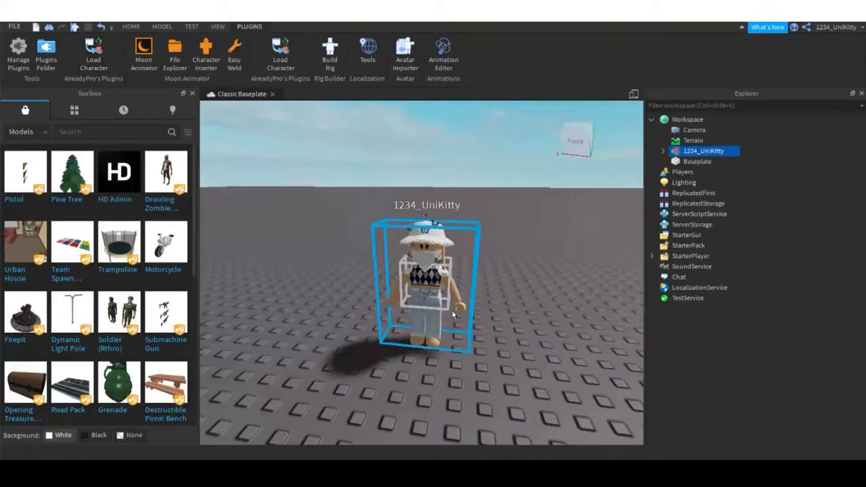
Examine the spawned character's outfit and accessories from the front, both close up and from farther away.
{"action": "scroll", "coordinate": [446, 320], "scroll_direction": "up", "scroll_amount": 5}
{"action": "scroll", "coordinate": [446, 320], "scroll_direction": "down", "scroll_amount": 5}
{"action": "scroll", "coordinate": [447, 320], "scroll_direction": "up", "scroll_amount": 8}
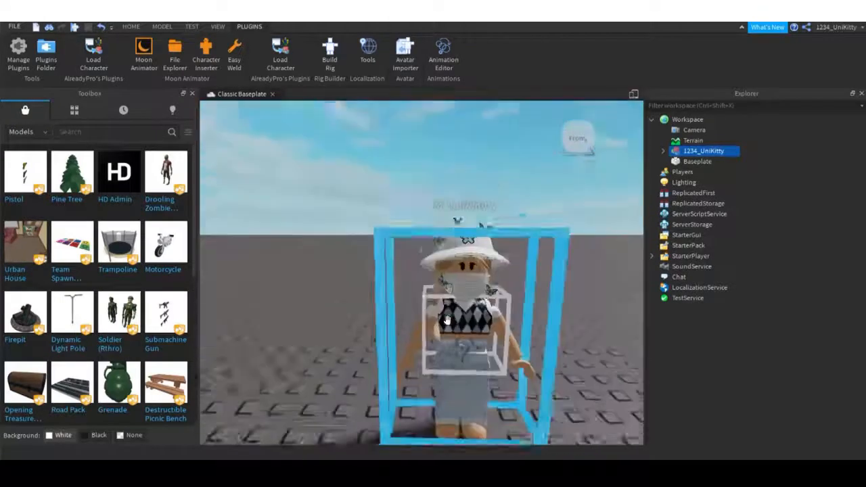
{"action": "scroll", "coordinate": [446, 320], "scroll_direction": "down", "scroll_amount": 3}
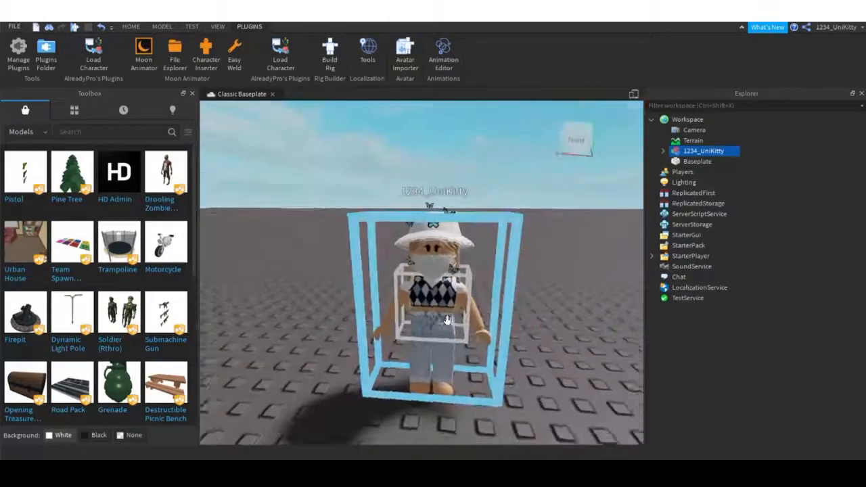
{"action": "scroll", "coordinate": [446, 320], "scroll_direction": "up", "scroll_amount": 6}
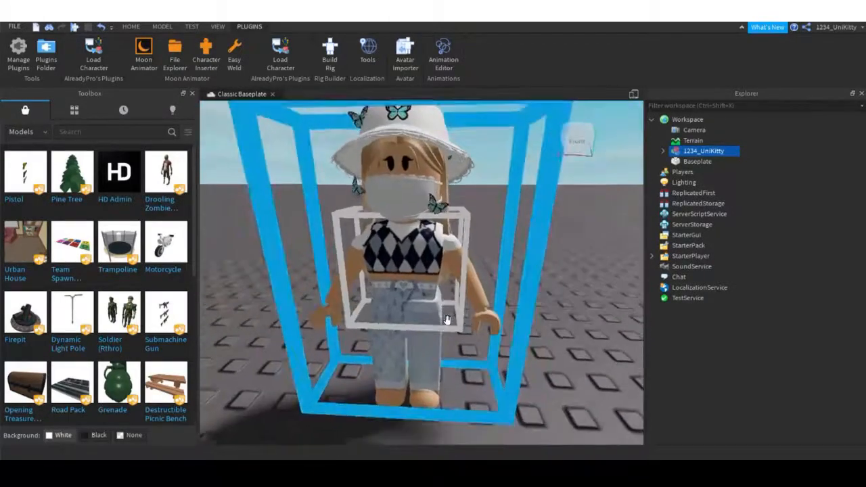
{"action": "scroll", "coordinate": [440, 308], "scroll_direction": "down", "scroll_amount": 3}
{"action": "scroll", "coordinate": [440, 308], "scroll_direction": "down", "scroll_amount": 4}
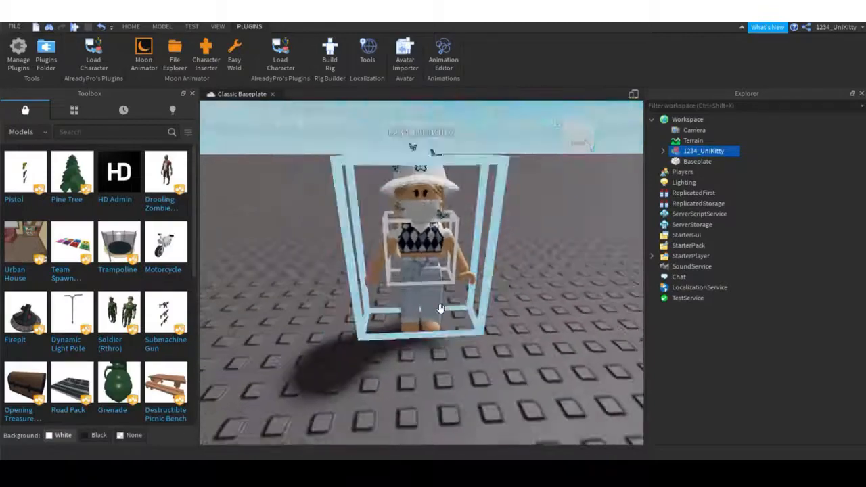
{"action": "scroll", "coordinate": [440, 308], "scroll_direction": "up", "scroll_amount": 5}
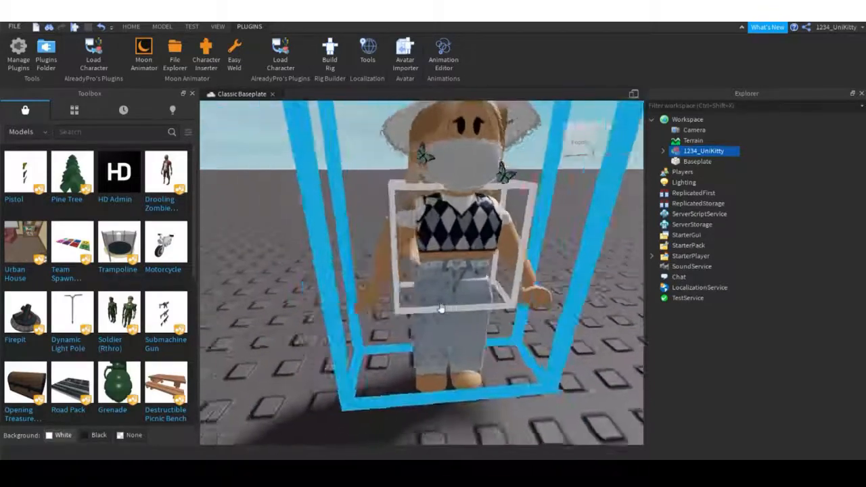
{"action": "scroll", "coordinate": [440, 308], "scroll_direction": "down", "scroll_amount": 3}
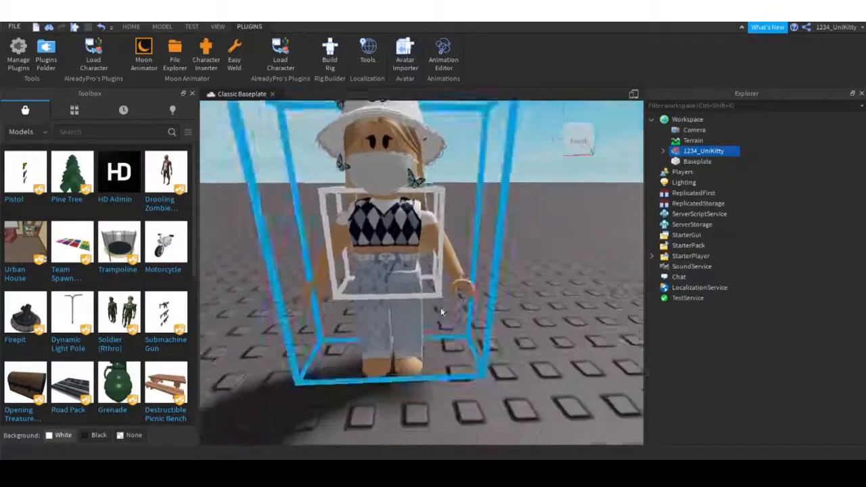
{"action": "scroll", "coordinate": [439, 308], "scroll_direction": "up", "scroll_amount": 2}
{"action": "scroll", "coordinate": [440, 309], "scroll_direction": "down", "scroll_amount": 2}
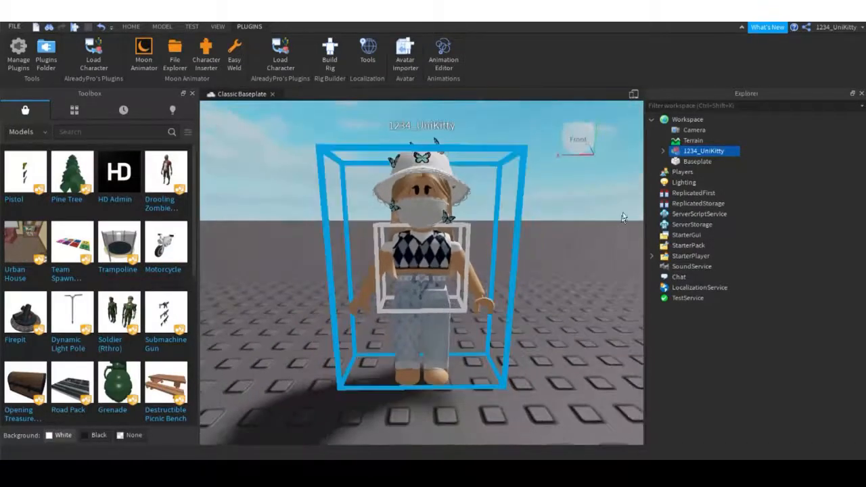
Delete the Lace Mask and the bucket hat accessory from the character model.
{"action": "left_click", "coordinate": [662, 153]}
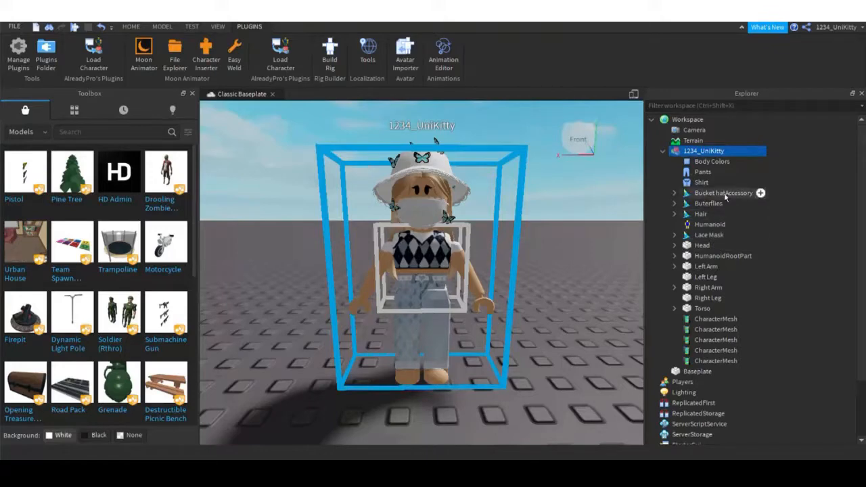
{"action": "left_click", "coordinate": [705, 235]}
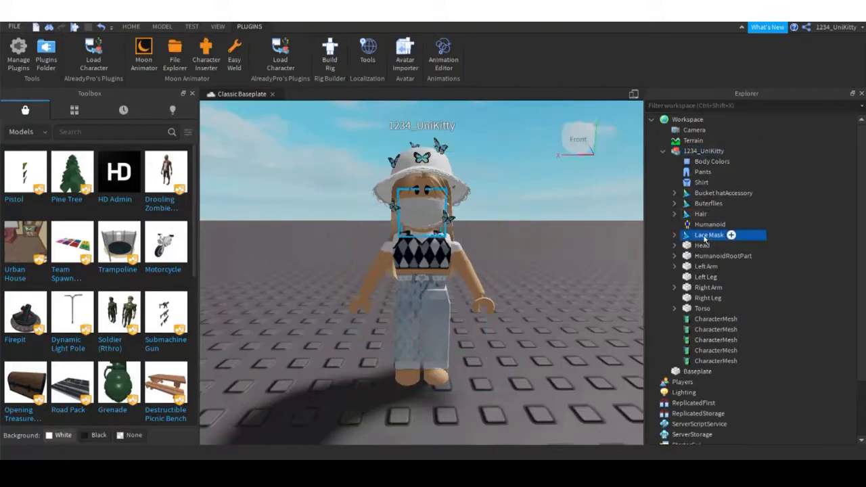
{"action": "key", "text": "Delete"}
{"action": "left_click", "coordinate": [707, 194]}
{"action": "key", "text": "Delete"}
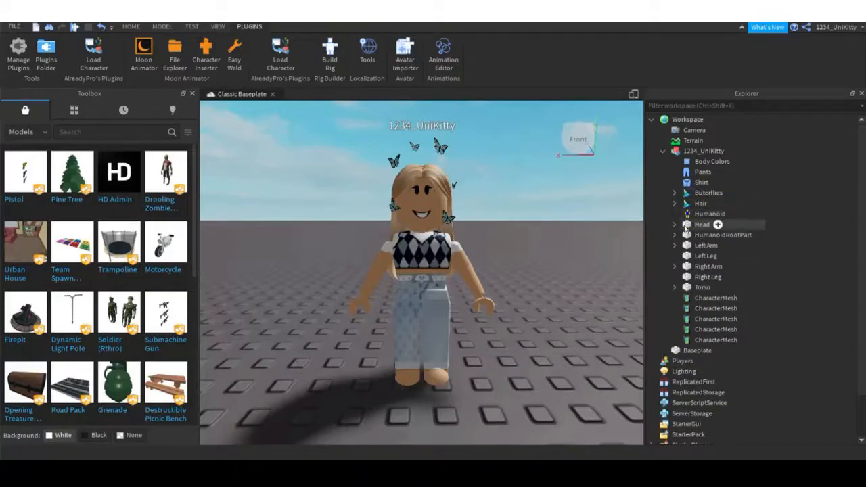
Delete the face decal from the character's Head.
{"action": "left_click", "coordinate": [674, 224]}
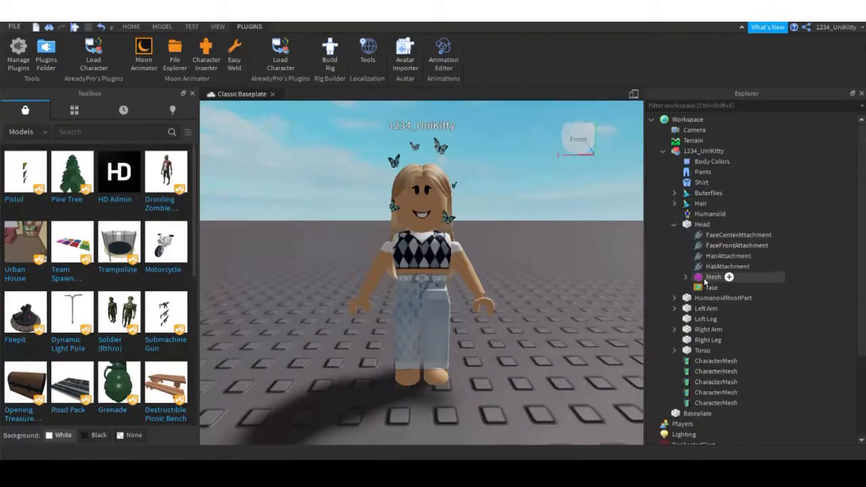
{"action": "left_click", "coordinate": [708, 287]}
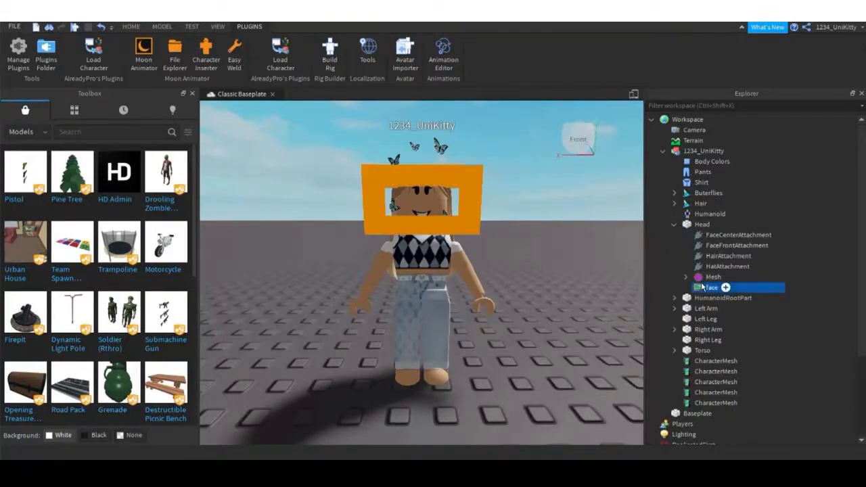
{"action": "key", "text": "Delete"}
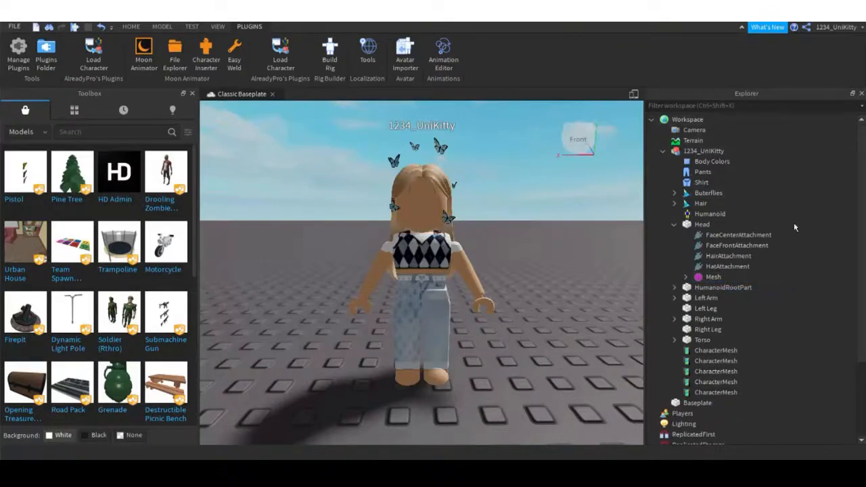
Search the Toolbox models for "face" and insert a blushing happy-face block into the workspace.
{"action": "left_click", "coordinate": [216, 27]}
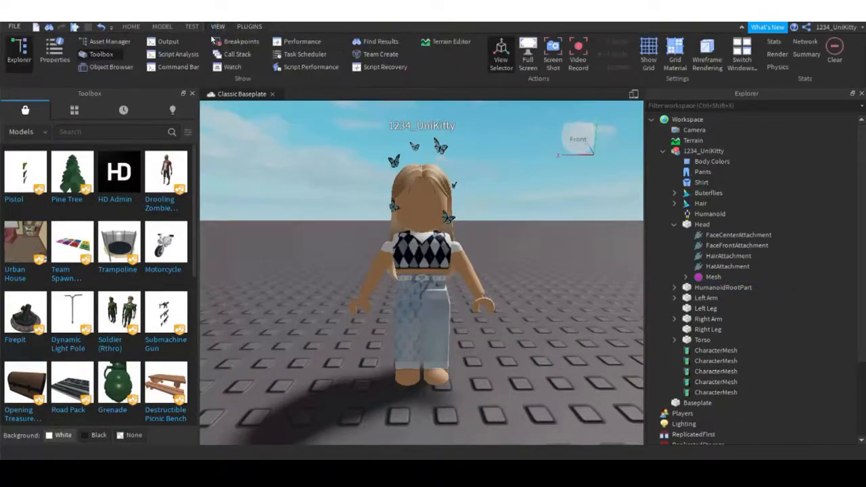
{"action": "left_click", "coordinate": [250, 26]}
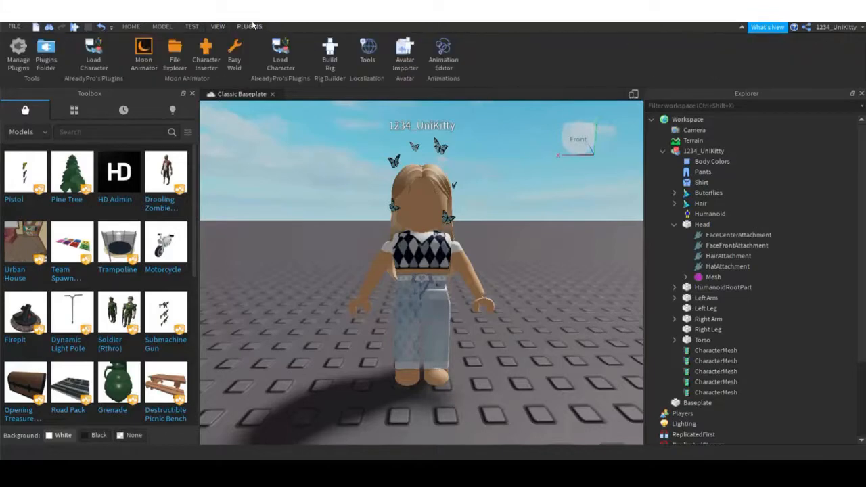
{"action": "left_click", "coordinate": [106, 132]}
{"action": "type", "text": "fac"}
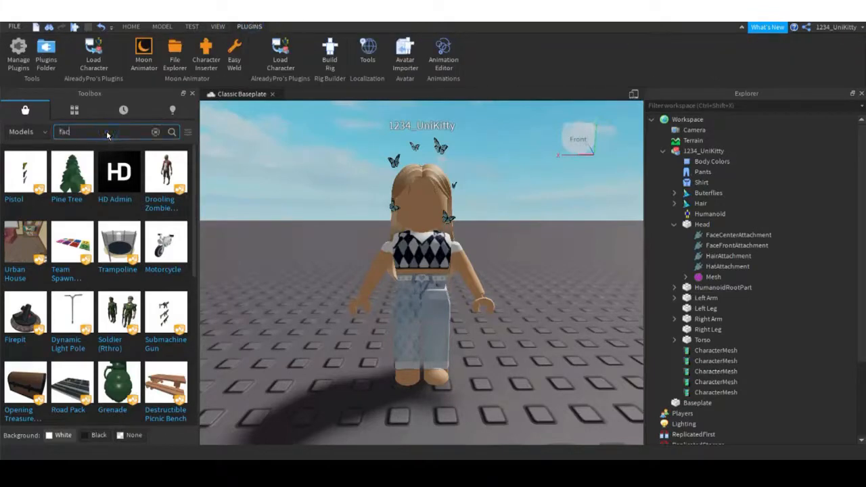
{"action": "type", "text": "e"}
{"action": "key", "text": "Return"}
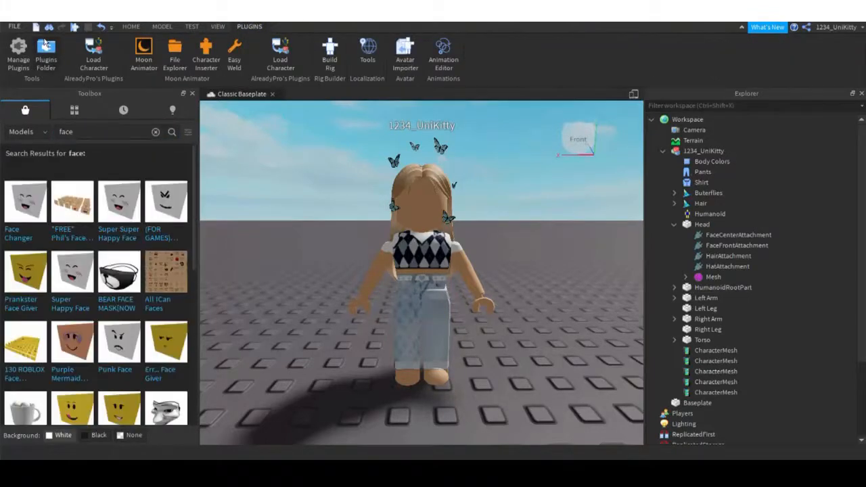
{"action": "left_click", "coordinate": [109, 196]}
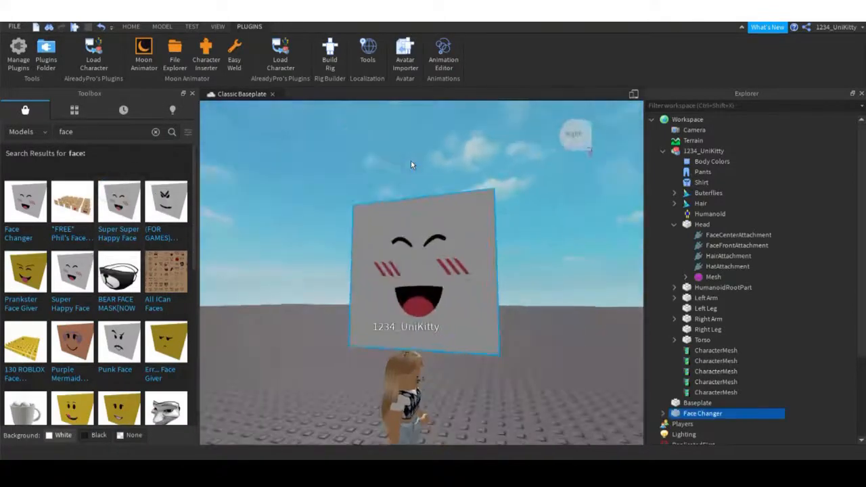
Cut the Decal out of the Face Changer block and paste it into the character's Head.
{"action": "scroll", "coordinate": [736, 239], "scroll_direction": "down", "scroll_amount": 5}
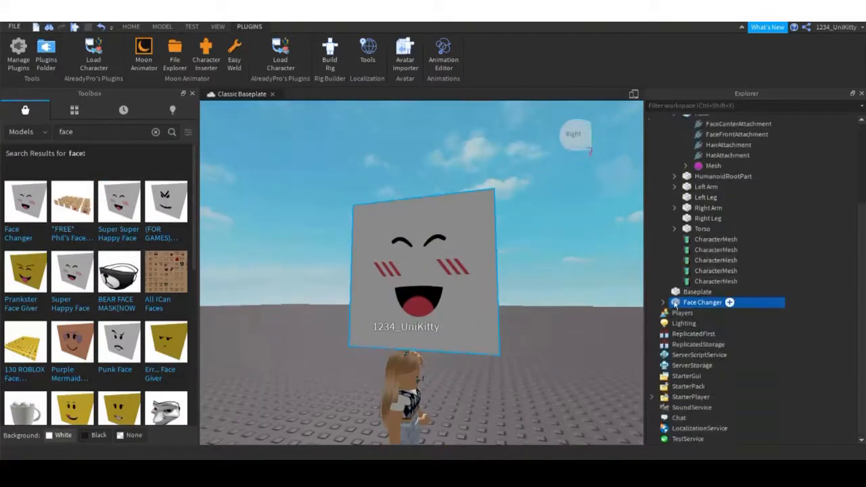
{"action": "left_click", "coordinate": [663, 302]}
{"action": "left_click", "coordinate": [703, 296]}
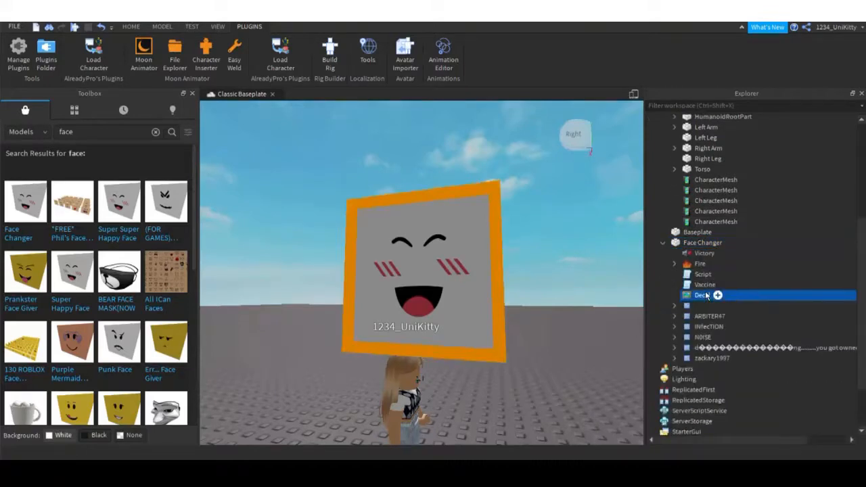
{"action": "right_click", "coordinate": [705, 296]}
{"action": "left_click", "coordinate": [737, 42]}
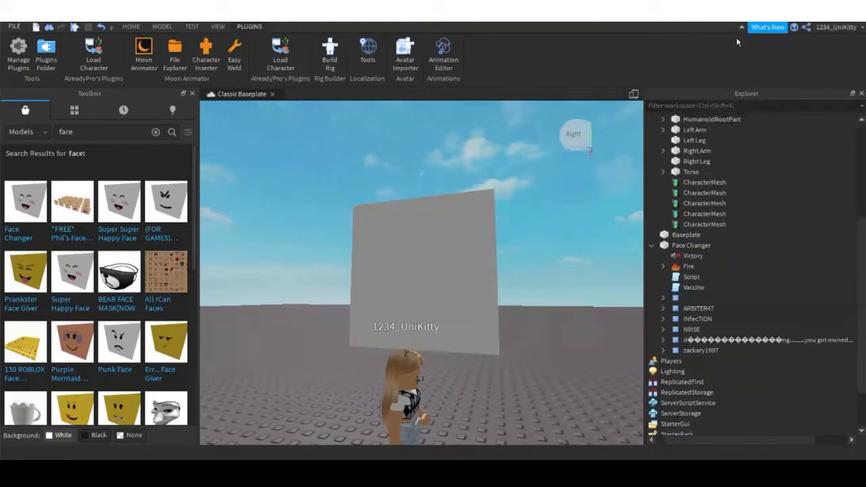
{"action": "scroll", "coordinate": [741, 176], "scroll_direction": "up", "scroll_amount": 4}
{"action": "right_click", "coordinate": [690, 177]}
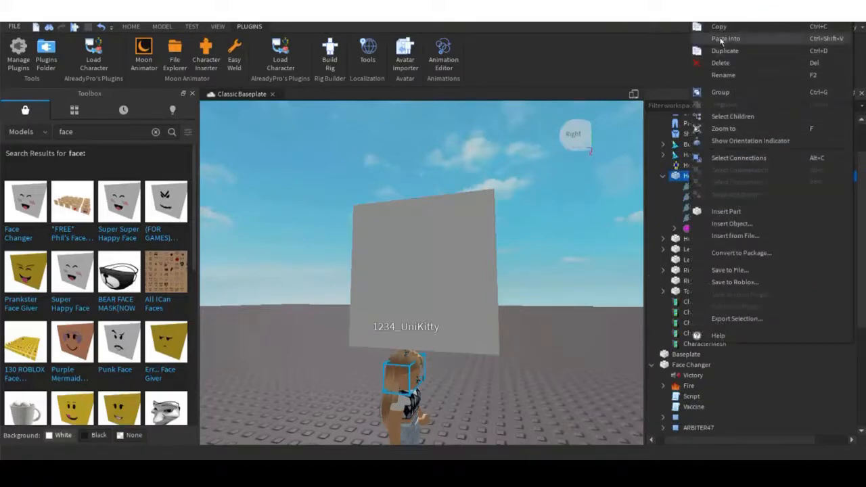
{"action": "left_click", "coordinate": [721, 38]}
Delete the leftover Face Changer block and check the character's new face from the front.
{"action": "left_click", "coordinate": [447, 224]}
{"action": "key", "text": "Delete"}
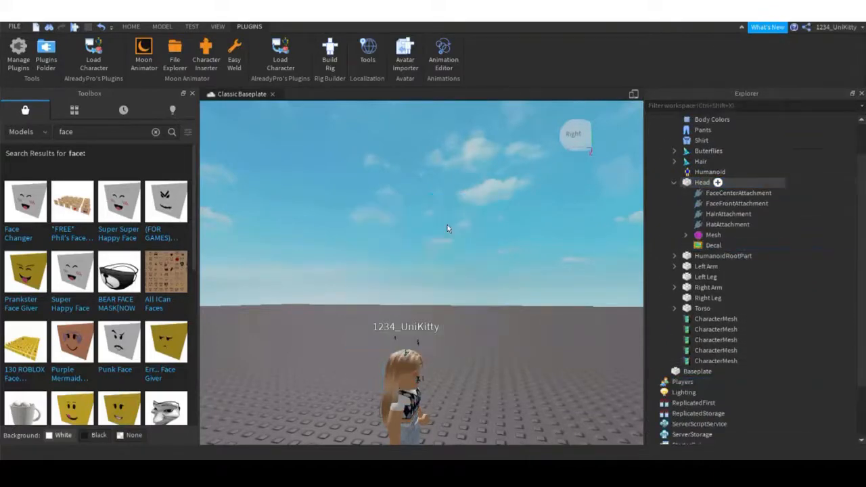
{"action": "right_click_drag", "start_coordinate": [448, 224], "coordinate": [446, 226]}
{"action": "scroll", "coordinate": [445, 225], "scroll_direction": "up", "scroll_amount": 5}
{"action": "scroll", "coordinate": [446, 226], "scroll_direction": "down", "scroll_amount": 4}
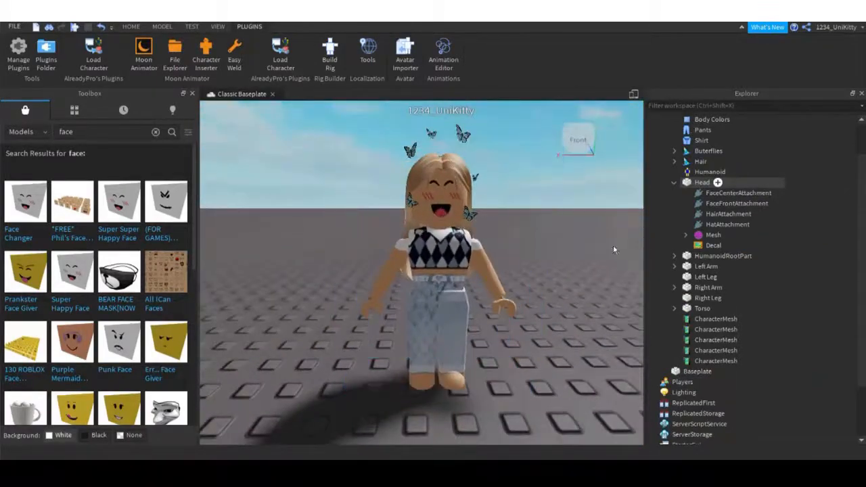
Collapse the Head's contents and delete the Hair accessory from the character model.
{"action": "left_click", "coordinate": [674, 183]}
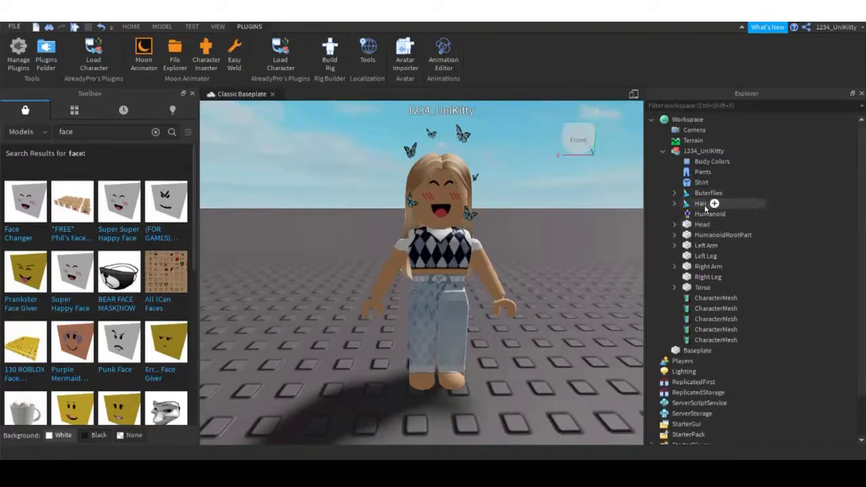
{"action": "left_click", "coordinate": [704, 203]}
{"action": "key", "text": "Delete"}
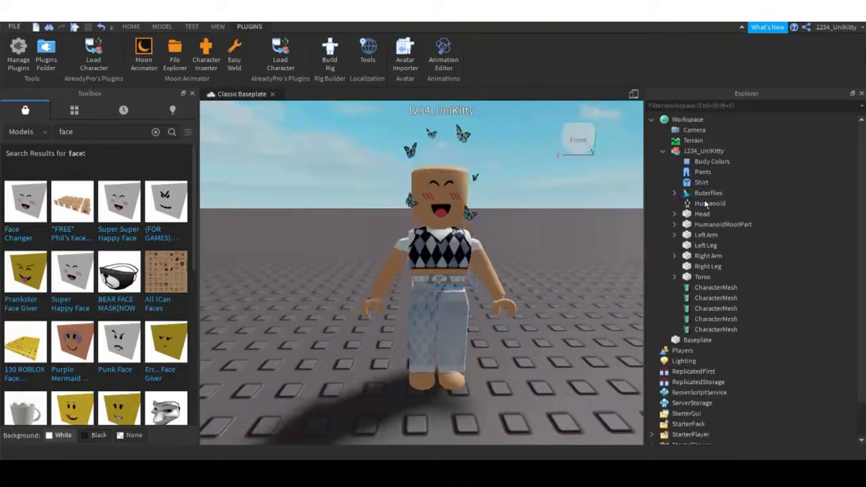
Search the Toolbox models for "hair".
{"action": "left_click", "coordinate": [115, 133]}
{"action": "type", "text": "hair"}
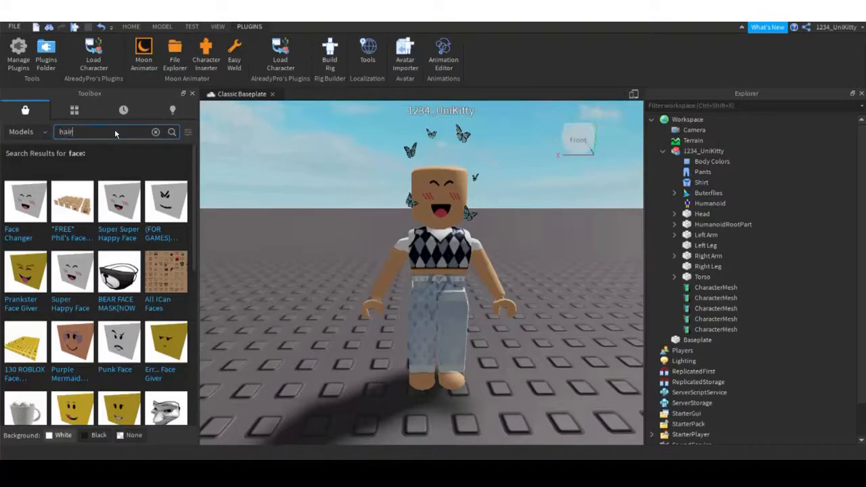
{"action": "key", "text": "Return"}
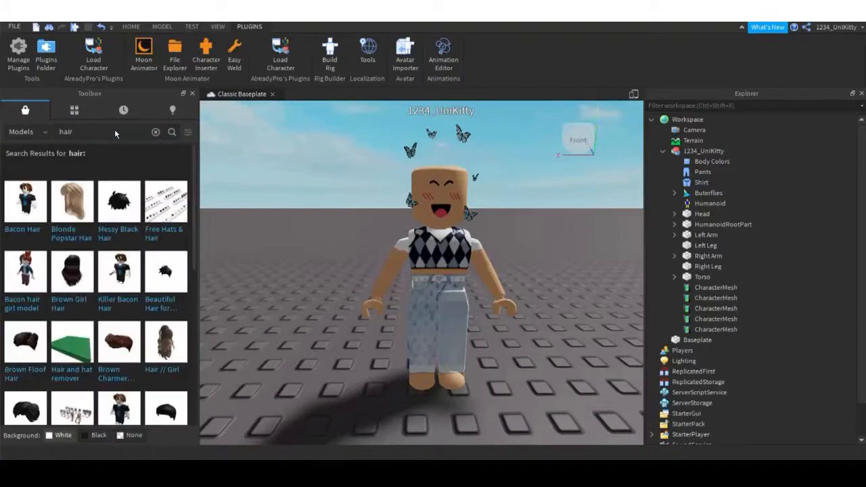
Browse the hair results and insert the Soho Brown Curly Hair model into the workspace.
{"action": "scroll", "coordinate": [145, 225], "scroll_direction": "down", "scroll_amount": 5}
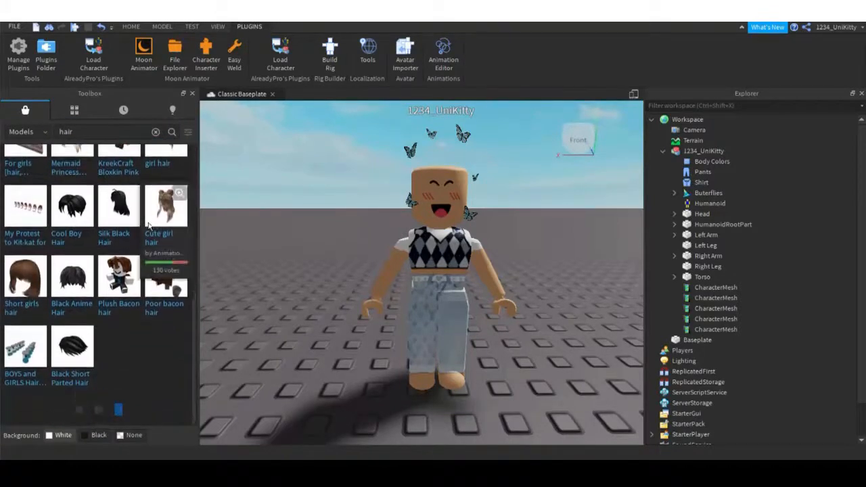
{"action": "scroll", "coordinate": [146, 227], "scroll_direction": "down", "scroll_amount": 4}
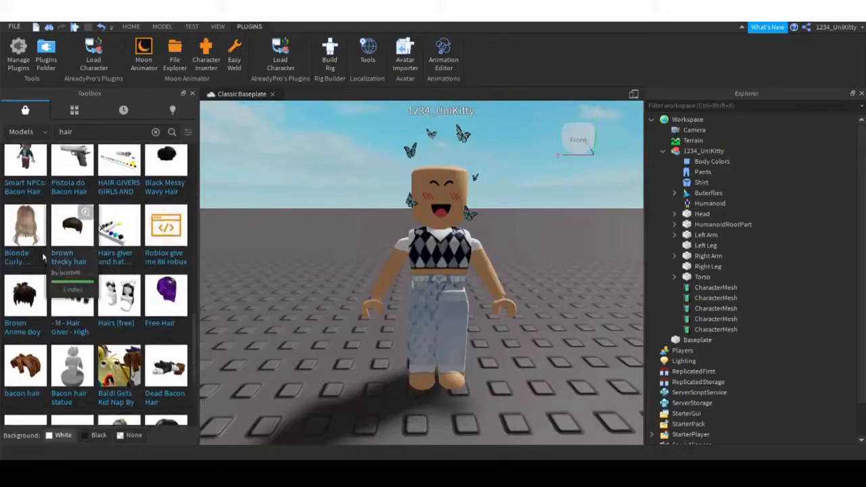
{"action": "scroll", "coordinate": [145, 226], "scroll_direction": "down", "scroll_amount": 3}
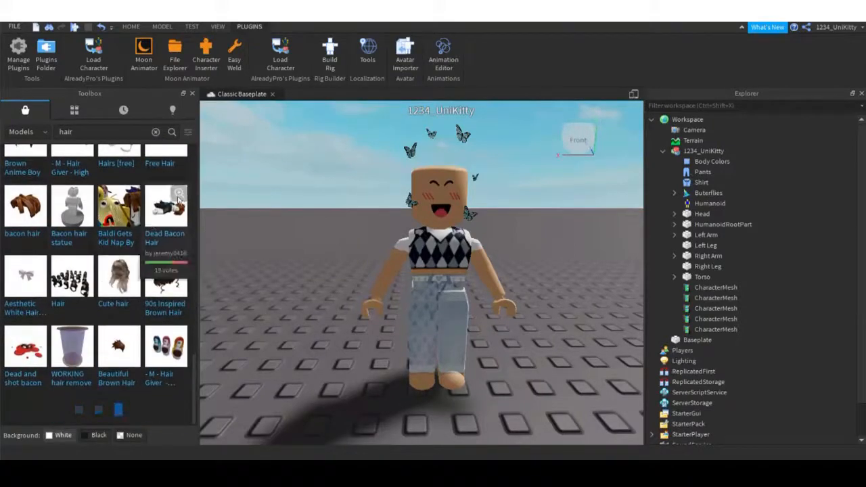
{"action": "scroll", "coordinate": [178, 201], "scroll_direction": "down", "scroll_amount": 4}
{"action": "scroll", "coordinate": [178, 200], "scroll_direction": "down", "scroll_amount": 5}
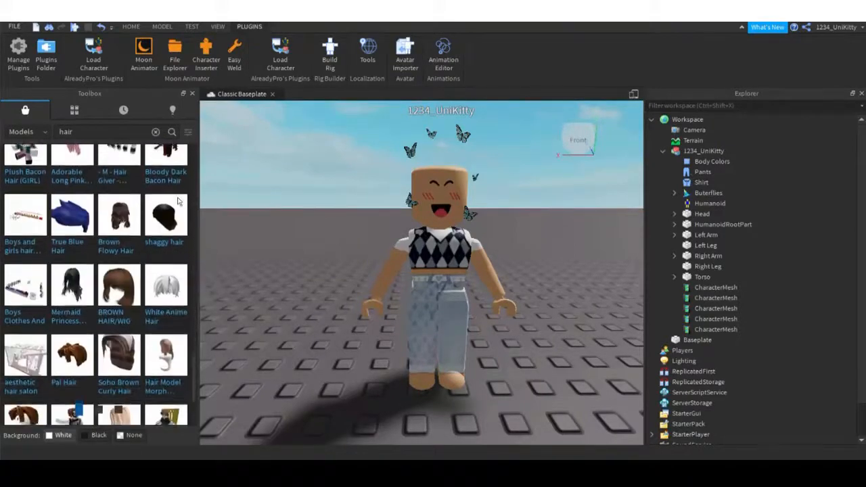
{"action": "scroll", "coordinate": [178, 201], "scroll_direction": "down", "scroll_amount": 2}
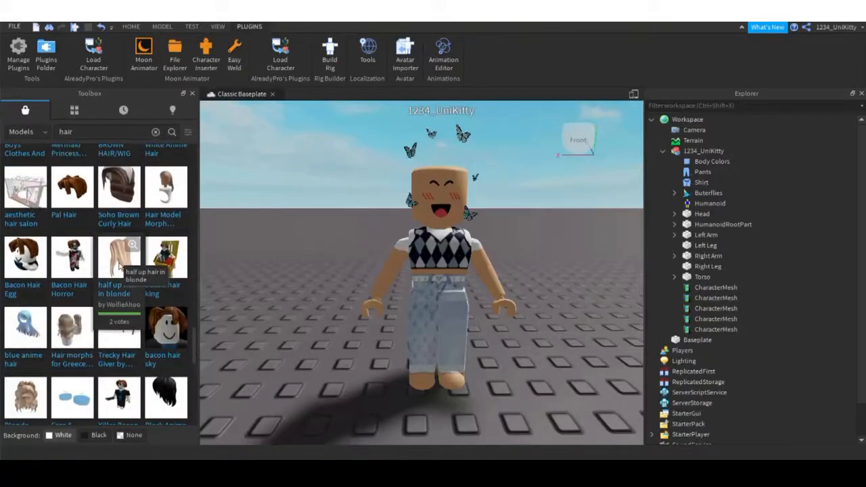
{"action": "left_click", "coordinate": [120, 197]}
{"action": "scroll", "coordinate": [406, 197], "scroll_direction": "up", "scroll_amount": 5}
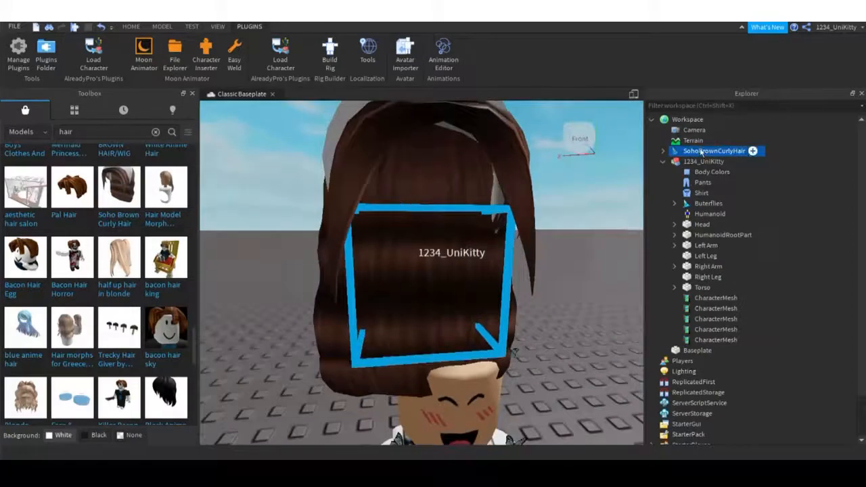
Move the SohoBrownCurlyHair accessory into the character model, check the fit on the head, and collapse the model's contents.
{"action": "mouse_move", "coordinate": [698, 151]}
{"action": "left_mouse_down"}
{"action": "mouse_move", "coordinate": [705, 156]}
{"action": "mouse_move", "coordinate": [698, 161]}
{"action": "left_mouse_up"}
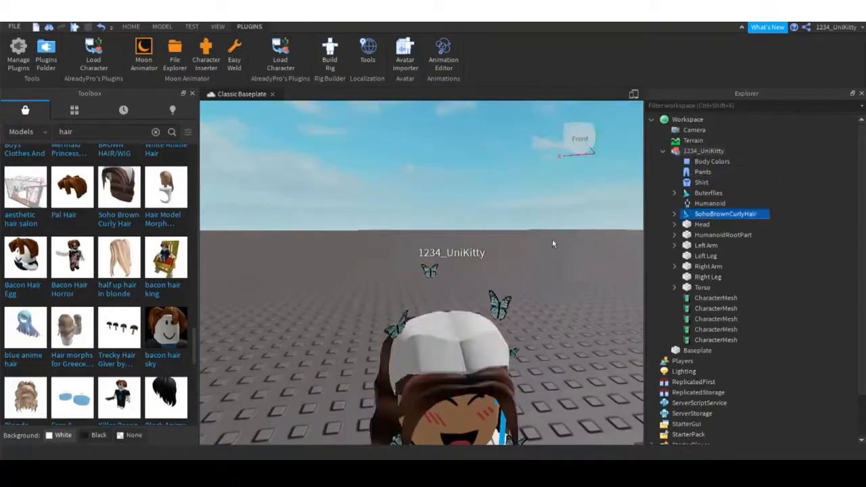
{"action": "right_click_drag", "start_coordinate": [536, 259], "coordinate": [536, 259]}
{"action": "scroll", "coordinate": [537, 260], "scroll_direction": "down", "scroll_amount": 3}
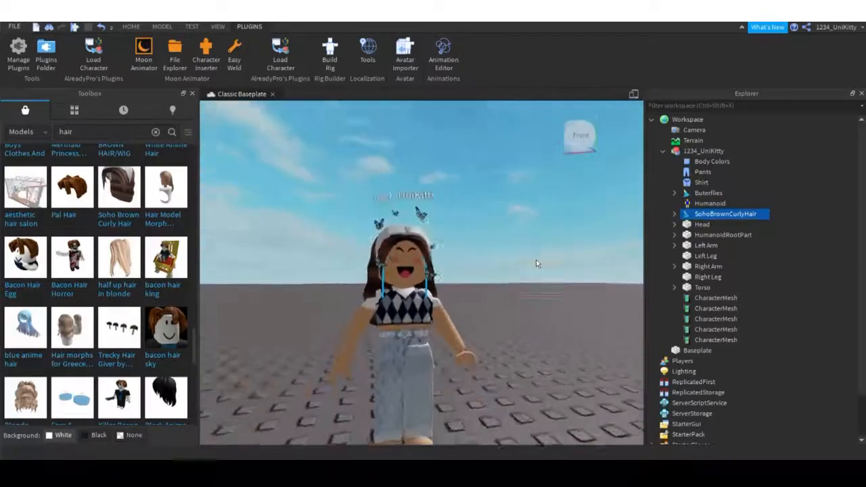
{"action": "scroll", "coordinate": [535, 259], "scroll_direction": "up", "scroll_amount": 1}
{"action": "left_click", "coordinate": [493, 244]}
{"action": "right_click_drag", "start_coordinate": [492, 222], "coordinate": [491, 222]}
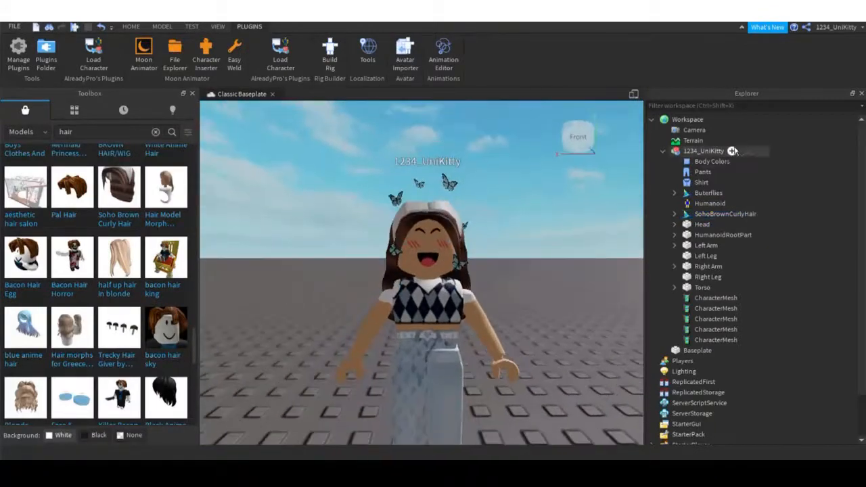
{"action": "left_click", "coordinate": [663, 151]}
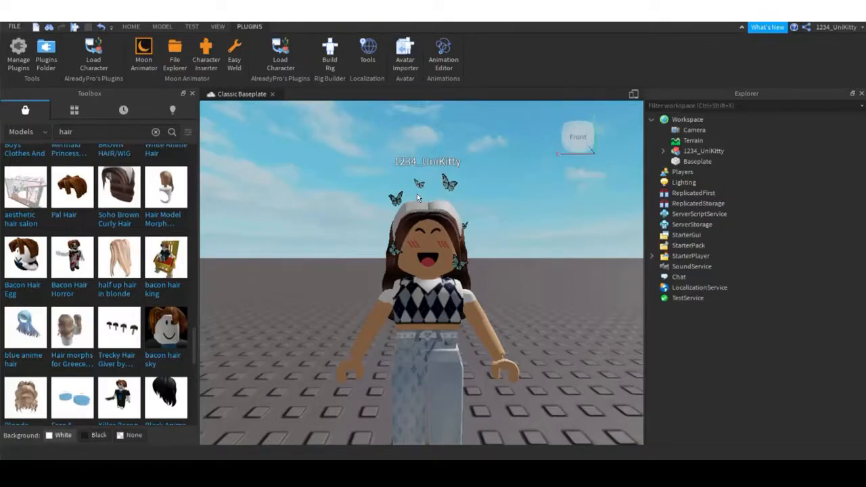
Inspect the customised character from near and far, checking the new hair, face and outfit.
{"action": "key", "text": "a"}
{"action": "key", "text": "s"}
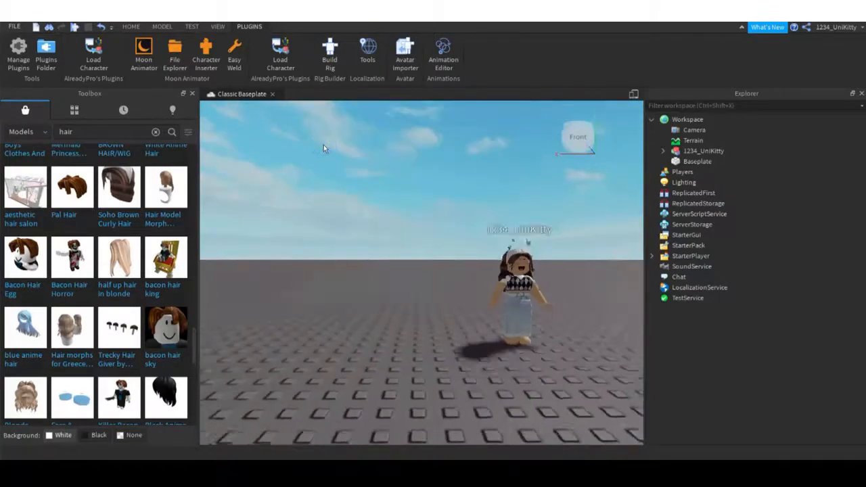
{"action": "key", "text": "s"}
{"action": "key", "text": "d"}
{"action": "key", "text": "w"}
{"action": "key", "text": "a"}
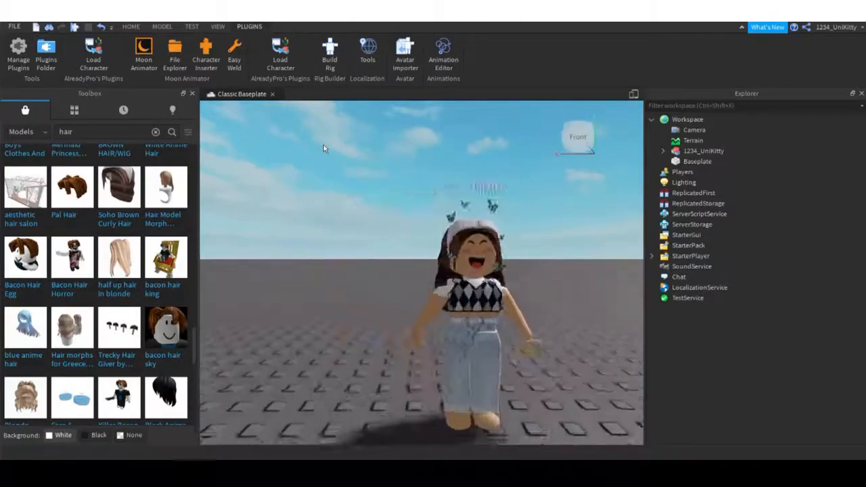
{"action": "key", "text": "d"}
{"action": "key", "text": "s"}
{"action": "key", "text": "a"}
{"action": "key", "text": "d"}
{"action": "key", "text": "a"}
{"action": "key", "text": "d"}
{"action": "key", "text": "w"}
{"action": "right_click_drag", "start_coordinate": [468, 178], "coordinate": [468, 176]}
{"action": "key", "text": "s"}
{"action": "key", "text": "d"}
{"action": "key", "text": "w"}
{"action": "key", "text": "s"}
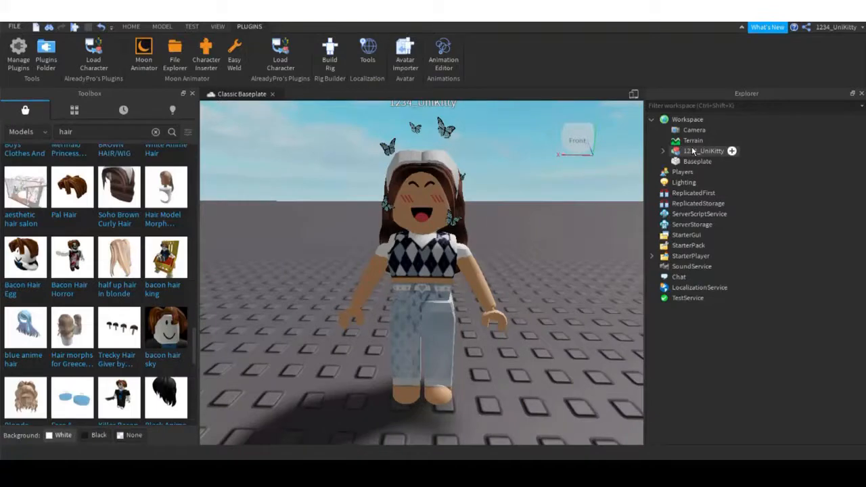
Export the complete character model from the workspace using Export Selection.
{"action": "left_click", "coordinate": [692, 151]}
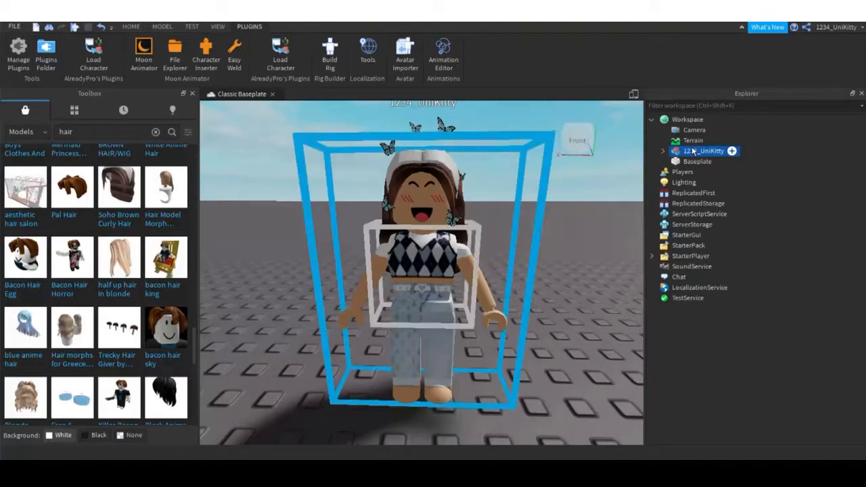
{"action": "right_click", "coordinate": [696, 153]}
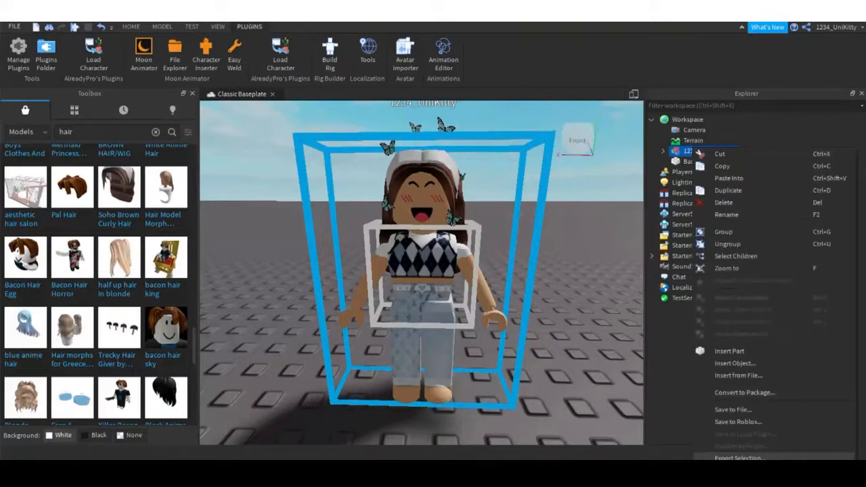
{"action": "left_click", "coordinate": [724, 458]}
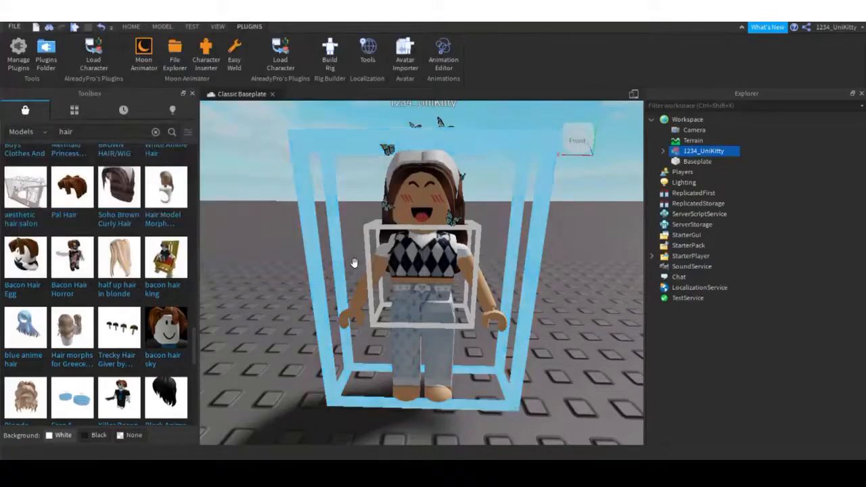
{"action": "scroll", "coordinate": [377, 256], "scroll_direction": "up", "scroll_amount": 2}
{"action": "scroll", "coordinate": [377, 255], "scroll_direction": "up", "scroll_amount": 2}
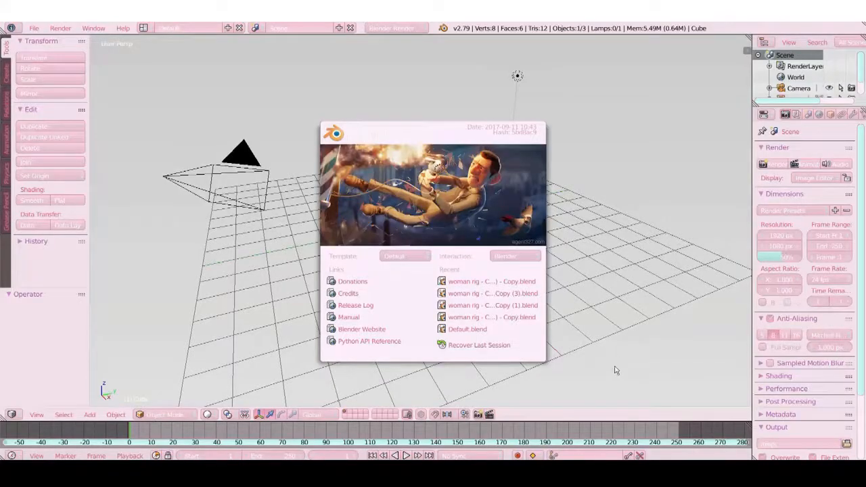
Switch to Blender, dismiss the splash screen and delete the default cube.
{"action": "left_click", "coordinate": [595, 273]}
{"action": "key", "text": "x"}
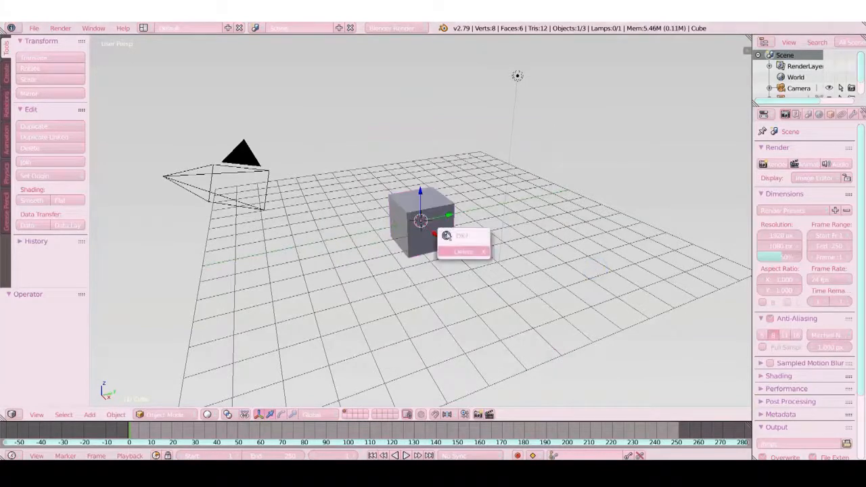
{"action": "left_click", "coordinate": [454, 251]}
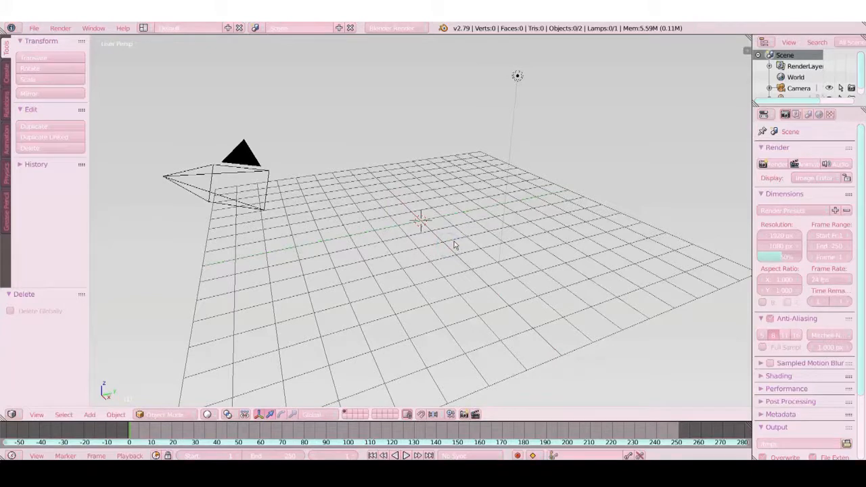
Move through the empty scene with walk navigation to look over the grid, camera and lamp.
{"action": "key", "text": "shift+f"}
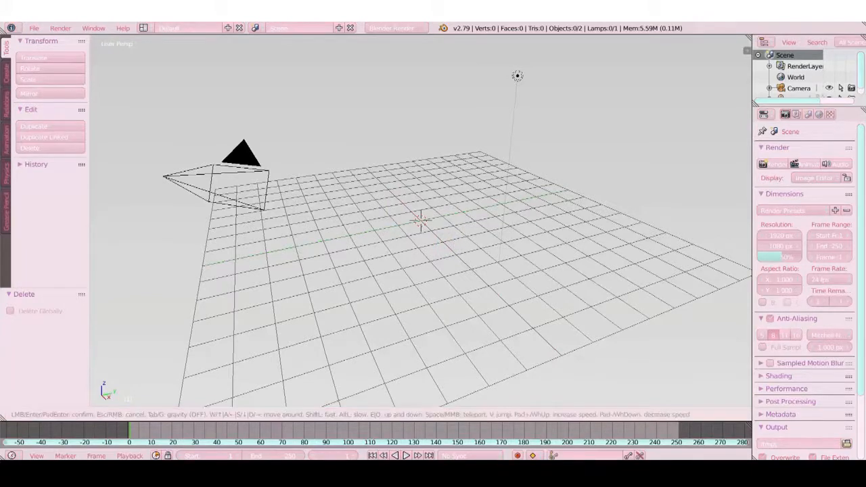
{"action": "key", "text": "s"}
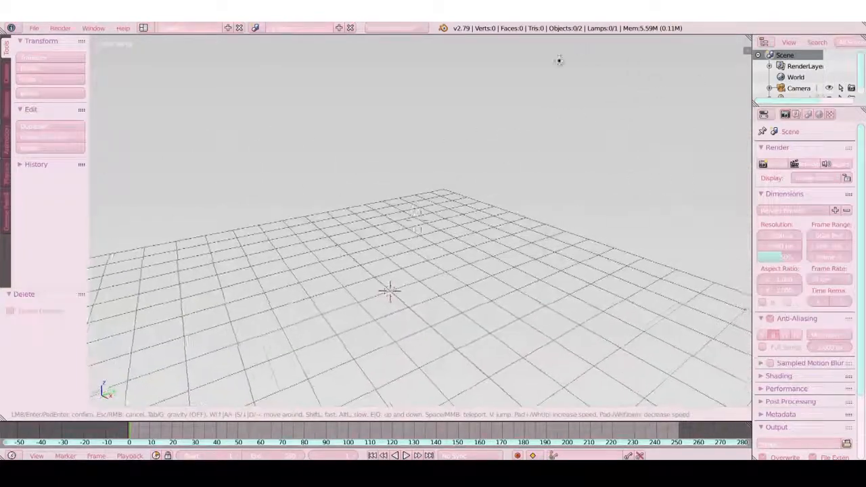
{"action": "key", "text": "w"}
{"action": "key", "text": "s"}
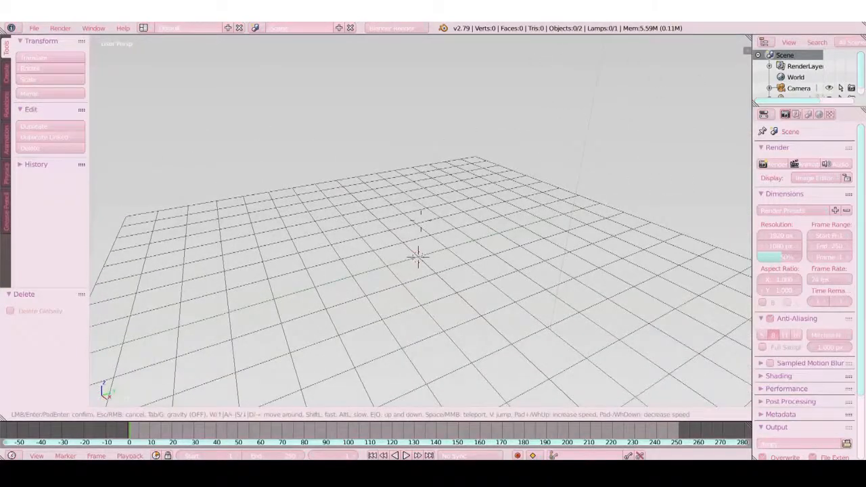
{"action": "key", "text": "s"}
{"action": "key", "text": "w"}
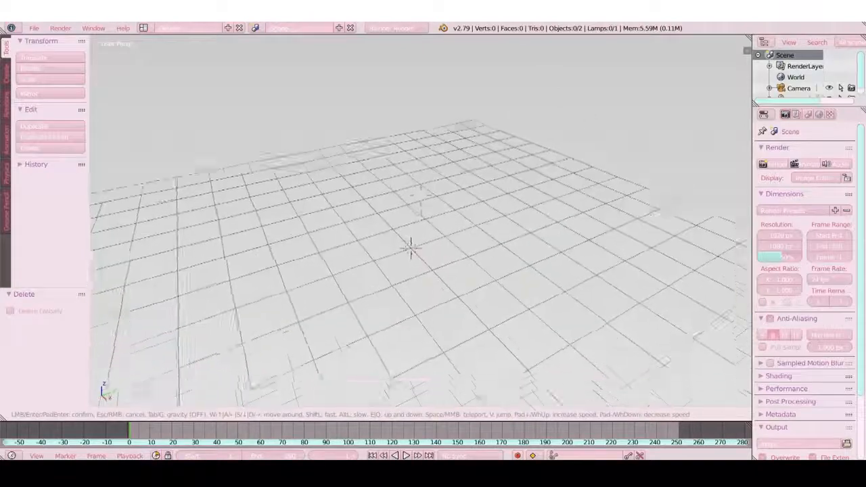
{"action": "key", "text": "s"}
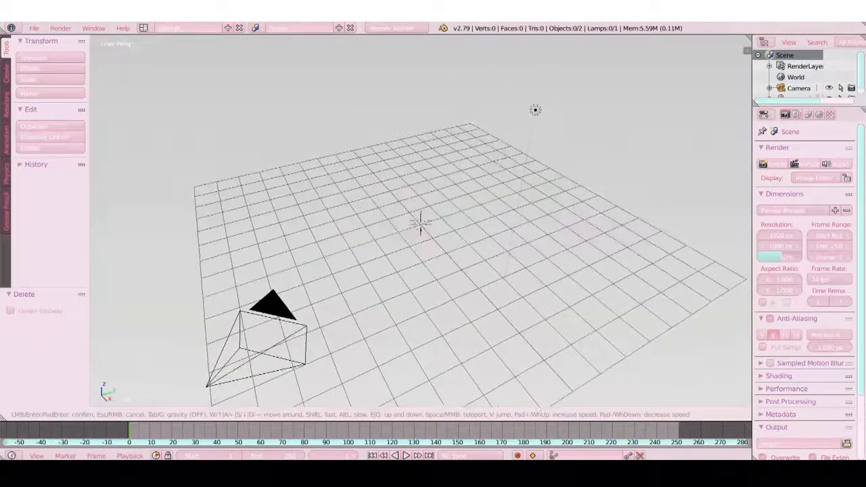
{"action": "left_click", "coordinate": [419, 220]}
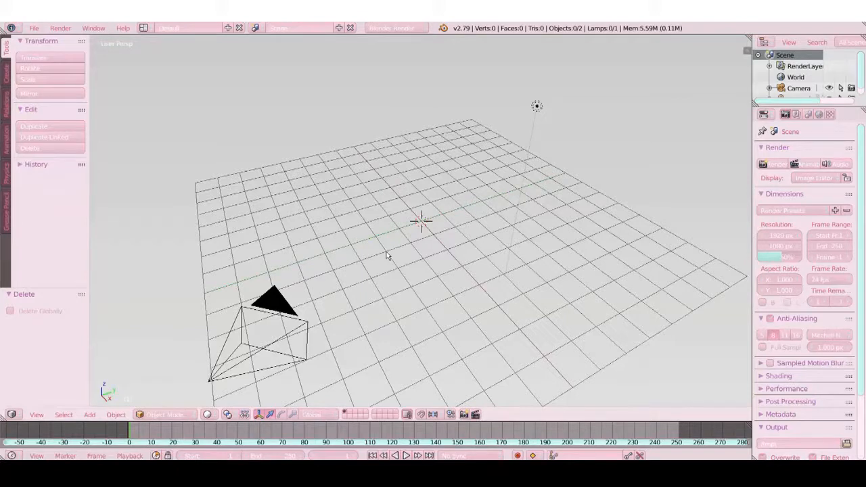
Set the render engine to Cycles Render and open "woman rig - Copy - Copy (2) - Copy.blend" from the Downloads folder.
{"action": "left_click", "coordinate": [412, 30]}
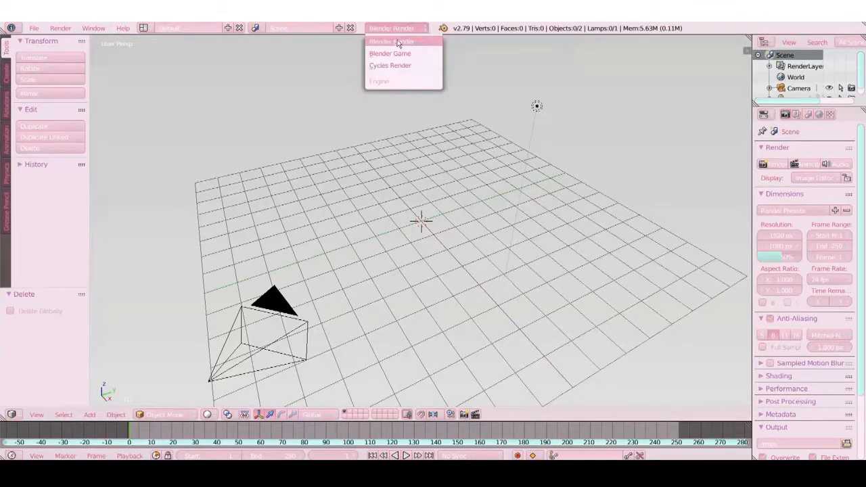
{"action": "left_click", "coordinate": [397, 65]}
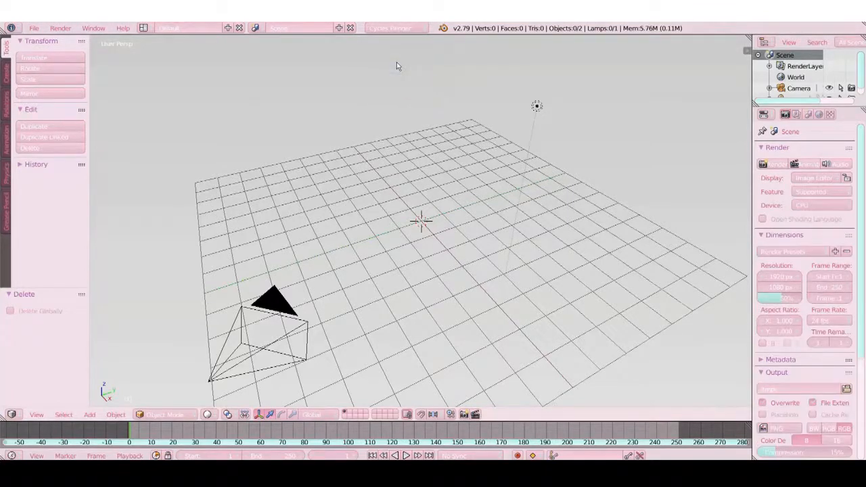
{"action": "left_click", "coordinate": [32, 28]}
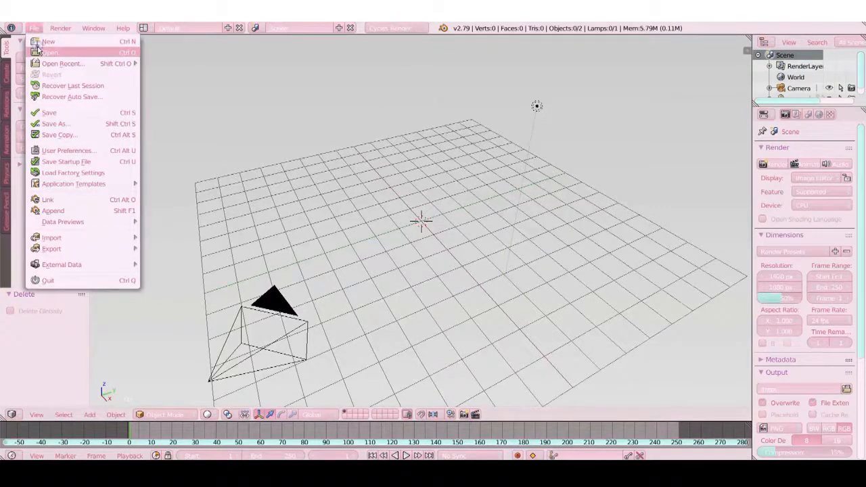
{"action": "left_click", "coordinate": [48, 52]}
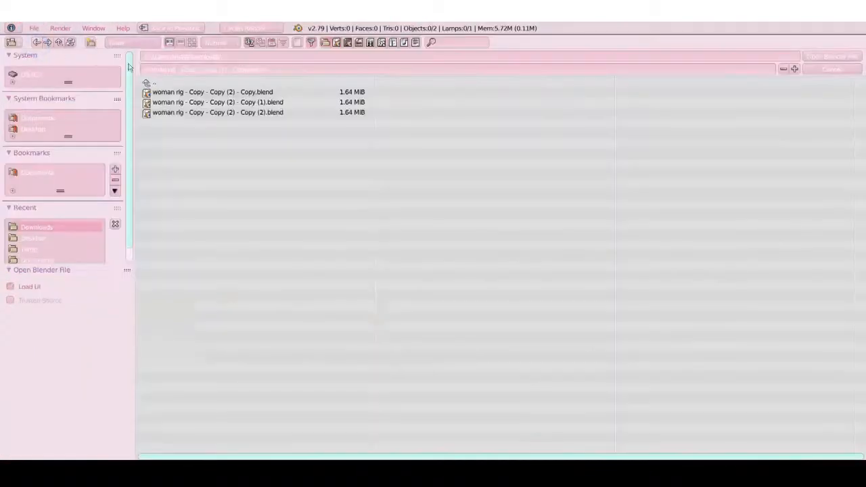
{"action": "left_click", "coordinate": [287, 93]}
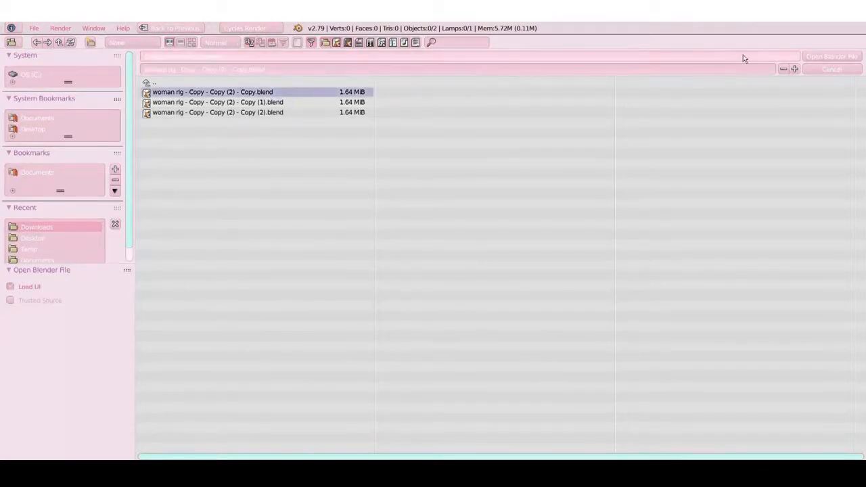
{"action": "left_click", "coordinate": [835, 58]}
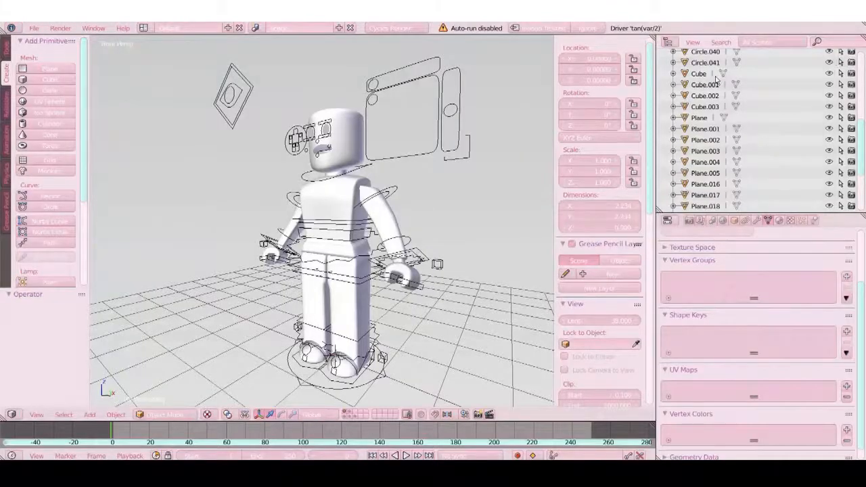
Delete the rig's head mesh, leaving the facial controls in place.
{"action": "key", "text": "shift+f"}
{"action": "key", "text": "w"}
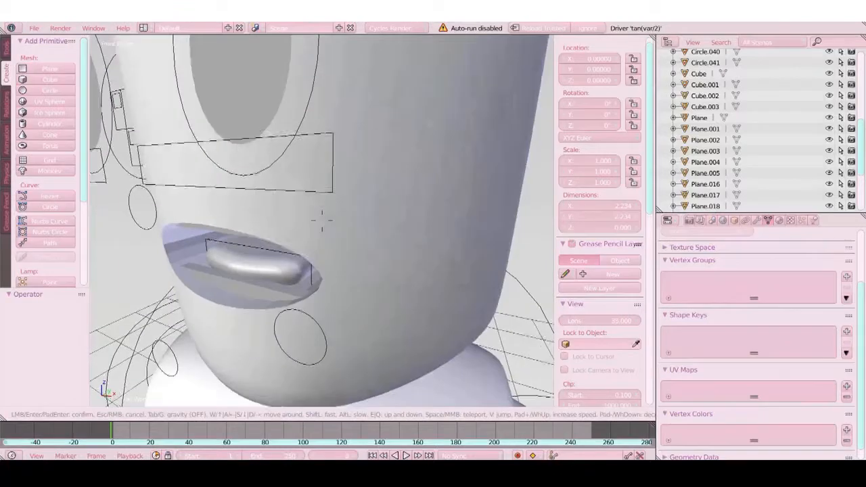
{"action": "key", "text": "s"}
{"action": "left_click", "coordinate": [322, 220]}
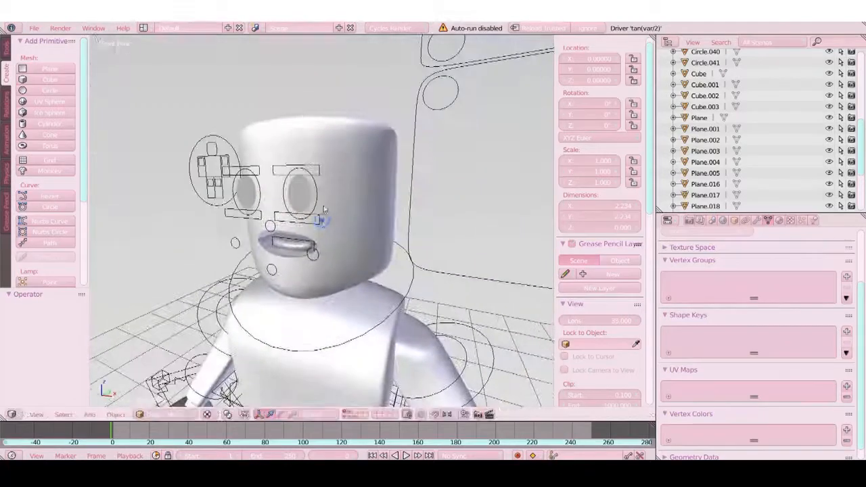
{"action": "right_click", "coordinate": [300, 193]}
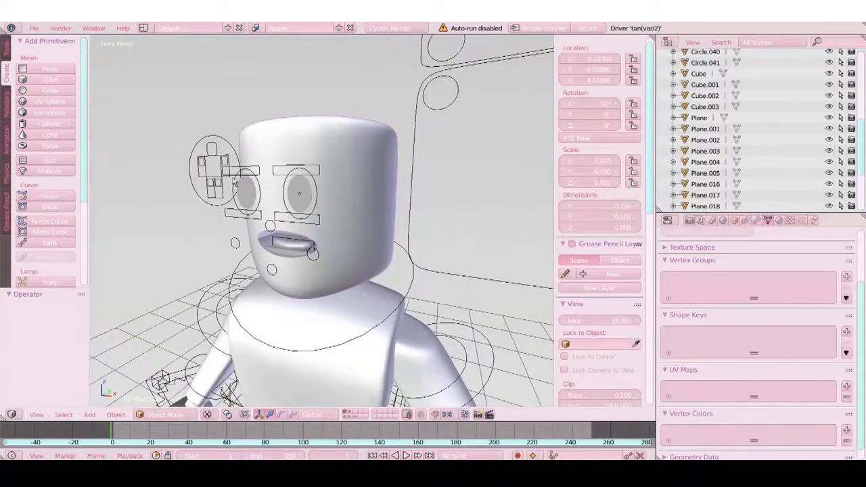
{"action": "right_click", "coordinate": [242, 189]}
{"action": "key", "text": "ctrl+Tab"}
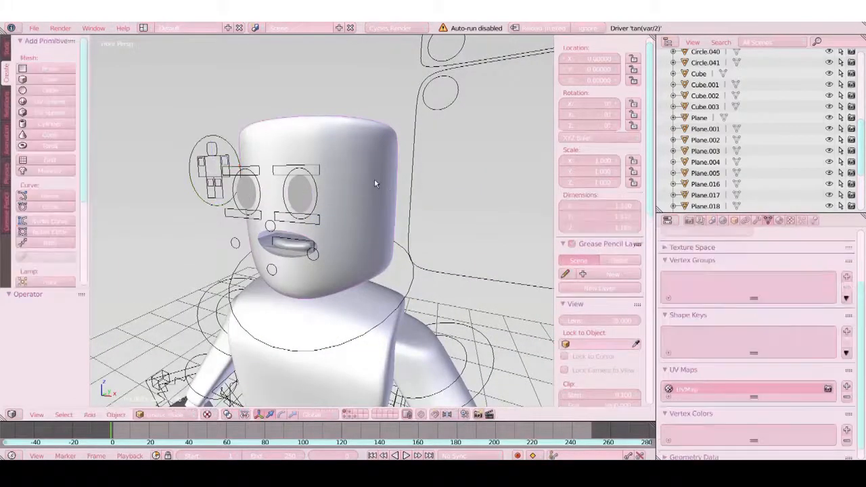
{"action": "right_click", "coordinate": [374, 177]}
{"action": "key", "text": "Delete"}
Delete both eye meshes and the remaining mouth pieces above the neck.
{"action": "right_click", "coordinate": [299, 194]}
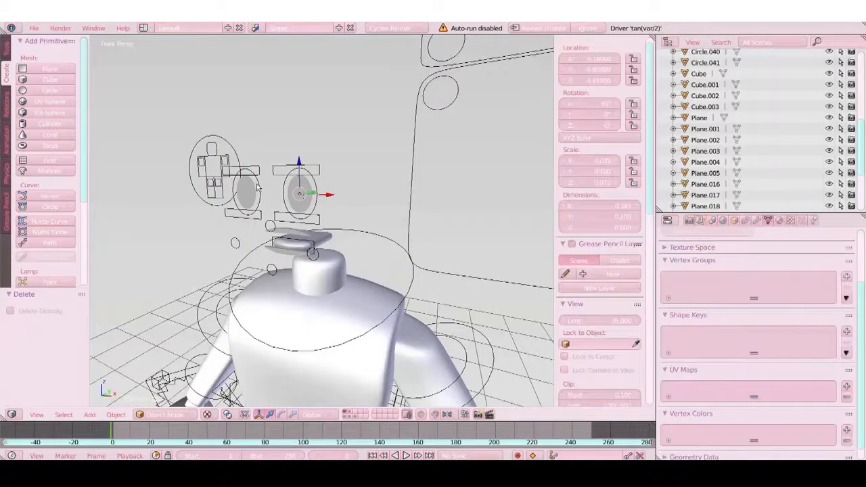
{"action": "right_click", "coordinate": [292, 232]}
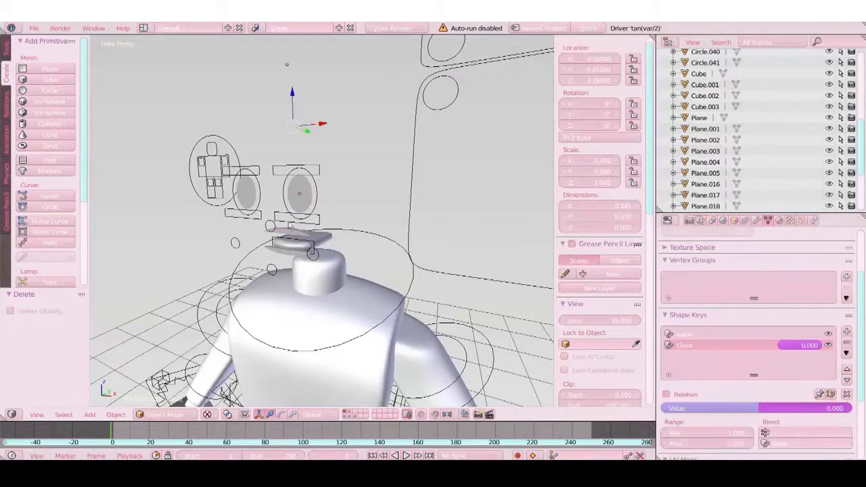
{"action": "right_click", "coordinate": [319, 221]}
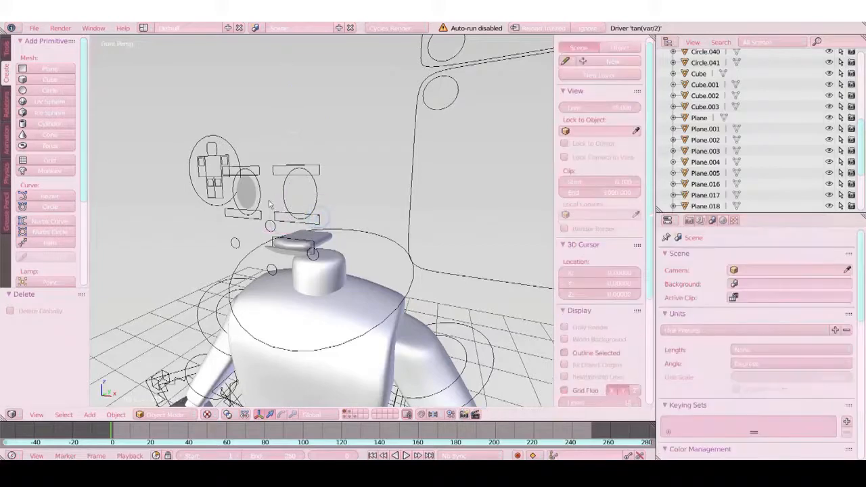
{"action": "right_click", "coordinate": [257, 196]}
{"action": "key", "text": "x"}
{"action": "left_click", "coordinate": [255, 195]}
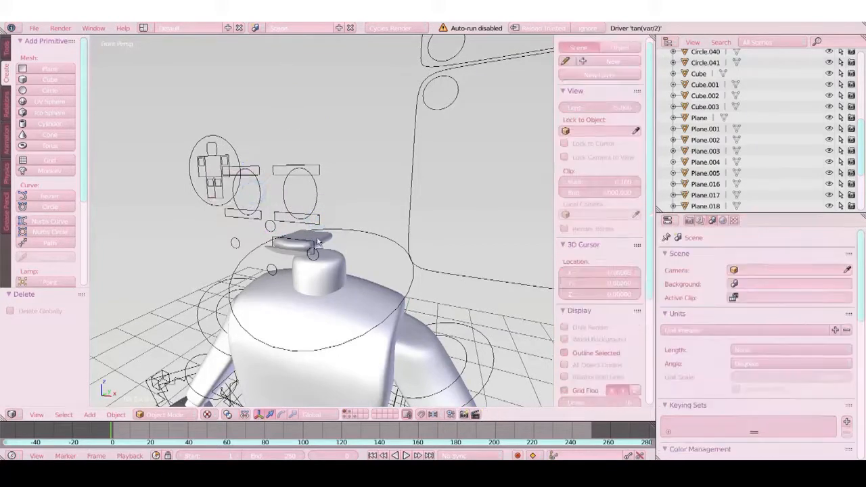
{"action": "right_click", "coordinate": [284, 252]}
{"action": "key", "text": "x"}
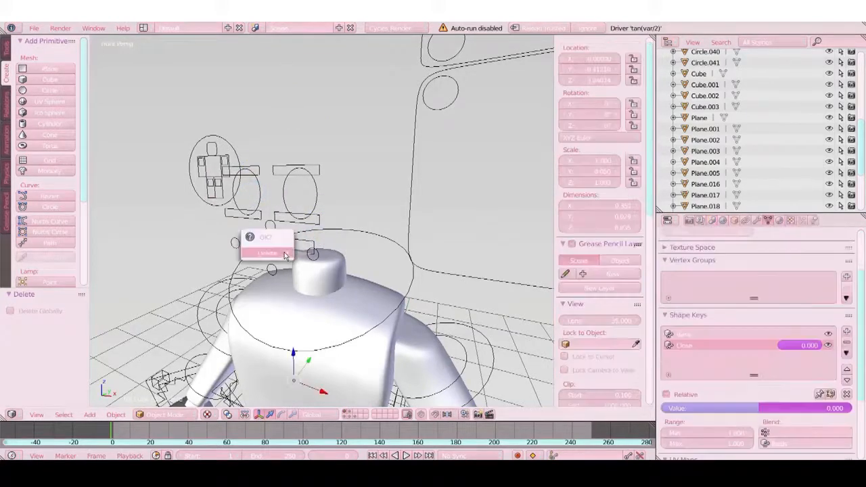
{"action": "left_click", "coordinate": [282, 250]}
Look over the headless rig and its control shapes from the front using walk navigation.
{"action": "key", "text": "shift+f"}
{"action": "key", "text": "s"}
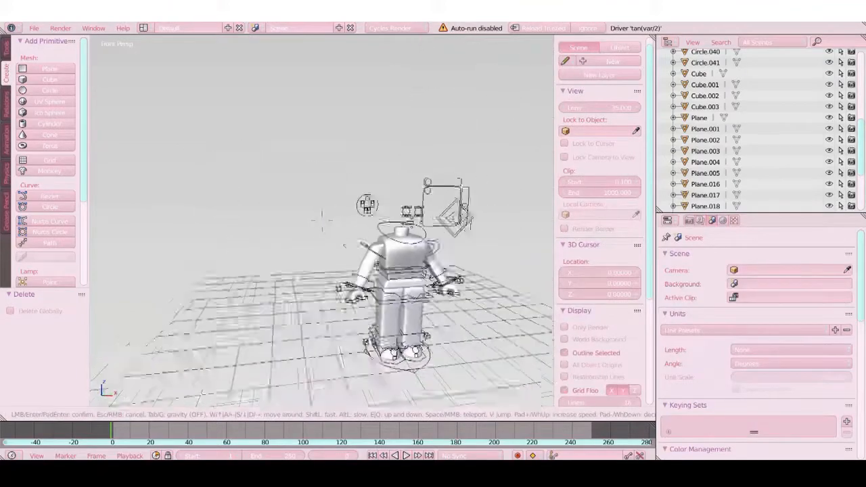
{"action": "key", "text": "w"}
{"action": "key", "text": "s"}
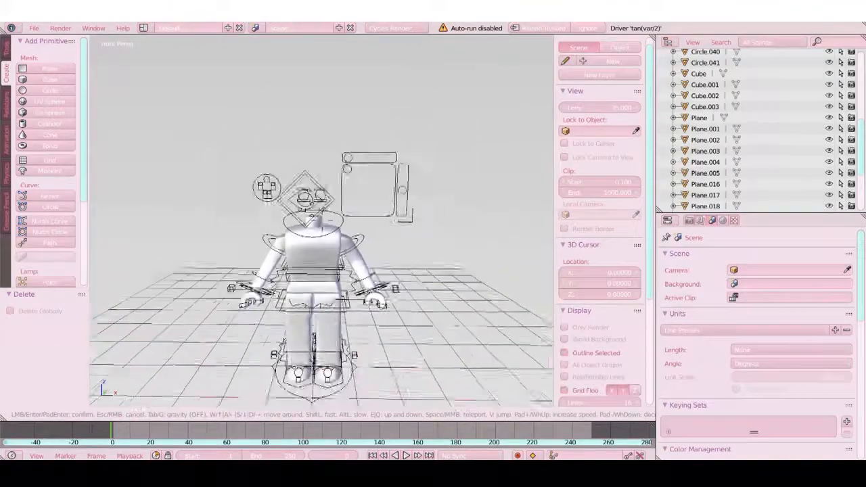
{"action": "key", "text": "w"}
{"action": "key", "text": "s"}
{"action": "key", "text": "w"}
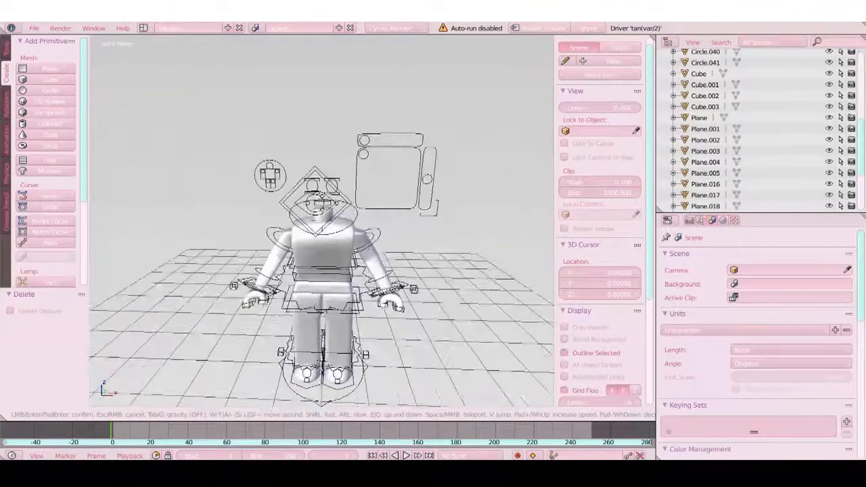
{"action": "left_click", "coordinate": [322, 222]}
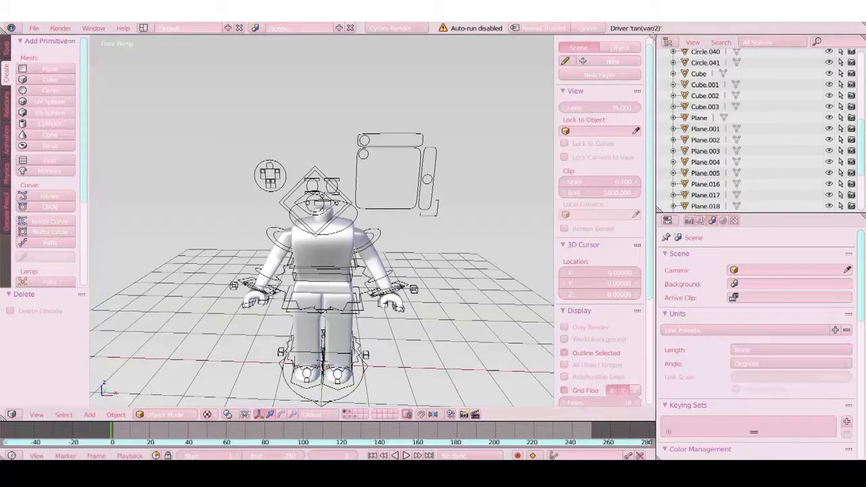
Split the 3D view into upper and lower areas, select the body mesh, and make the upper area a Node Editor.
{"action": "left_click_drag", "start_coordinate": [651, 36], "coordinate": [626, 252]}
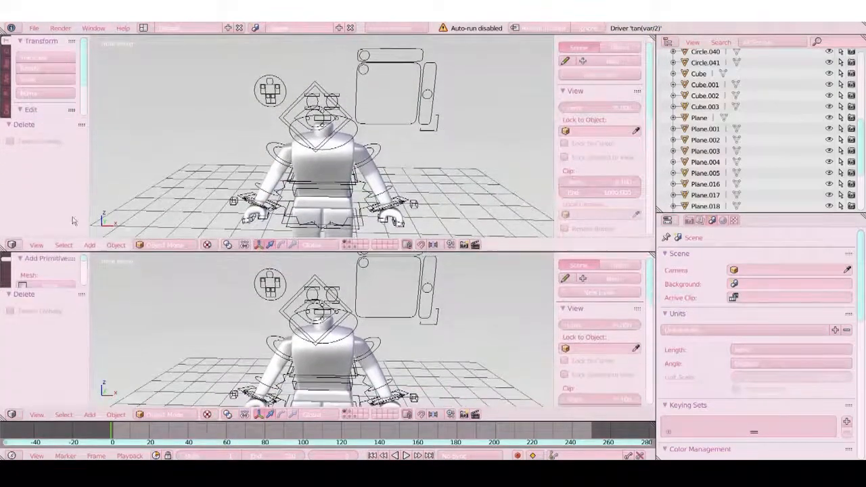
{"action": "left_click", "coordinate": [12, 244]}
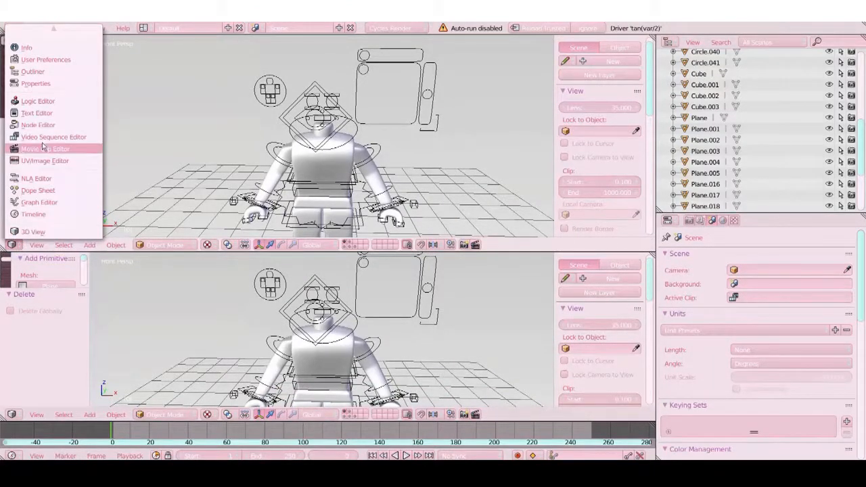
{"action": "right_click", "coordinate": [303, 347]}
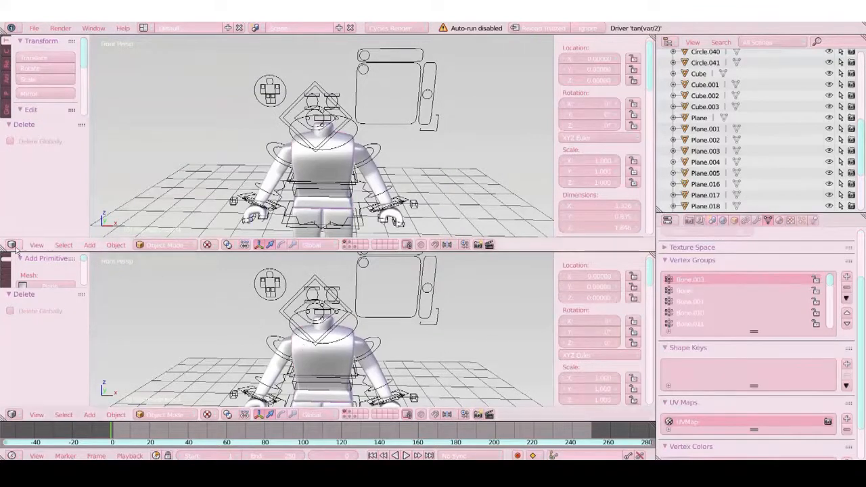
{"action": "left_click", "coordinate": [11, 244]}
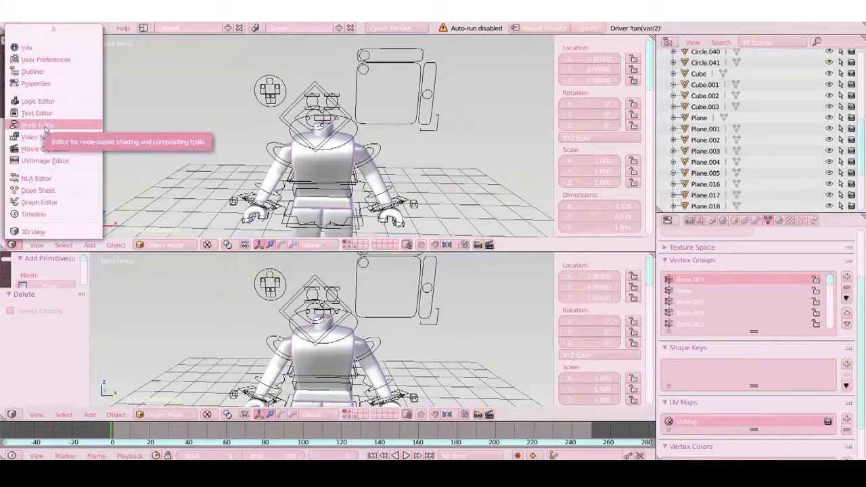
{"action": "left_click", "coordinate": [41, 126]}
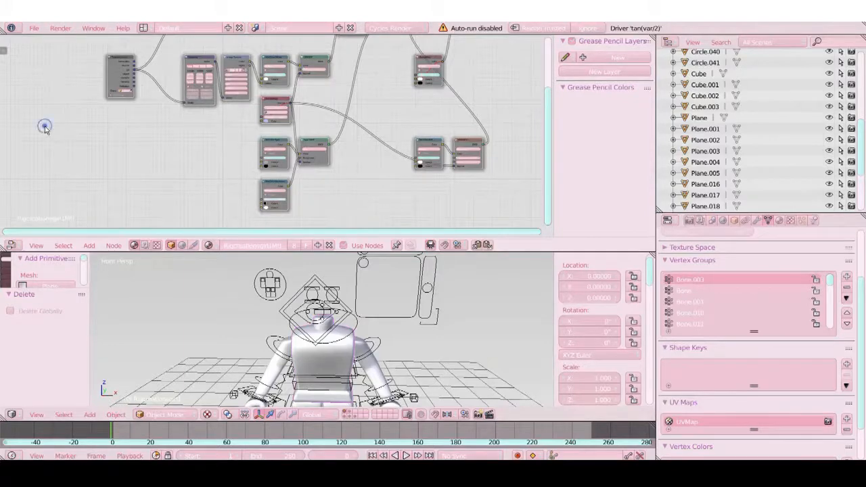
Shift the body material's nodes to bring the Mapping, Image Texture and Mix Color/Diffuse nodes into close view.
{"action": "left_click_drag", "start_coordinate": [45, 126], "coordinate": [34, 201]}
{"action": "scroll", "coordinate": [207, 155], "scroll_direction": "up", "scroll_amount": 1}
{"action": "scroll", "coordinate": [208, 155], "scroll_direction": "up", "scroll_amount": 10}
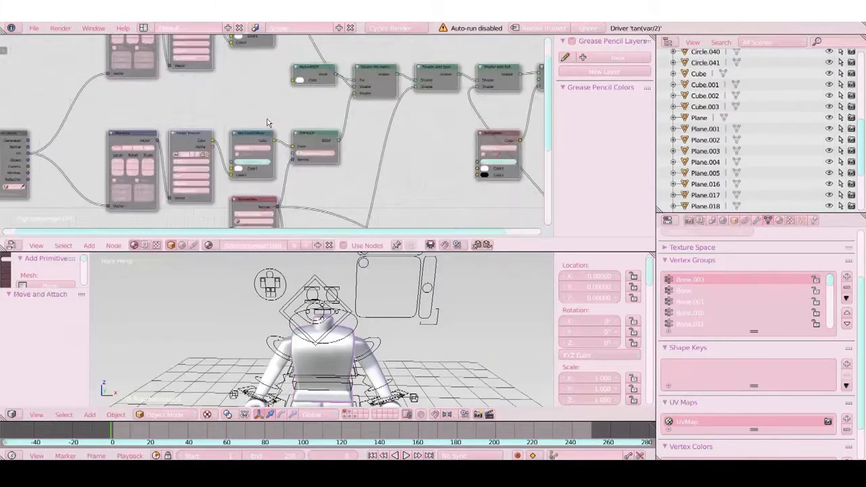
{"action": "key", "text": "g"}
{"action": "left_click", "coordinate": [297, 68]}
{"action": "scroll", "coordinate": [290, 82], "scroll_direction": "down", "scroll_amount": 11}
{"action": "scroll", "coordinate": [439, 162], "scroll_direction": "down", "scroll_amount": 3}
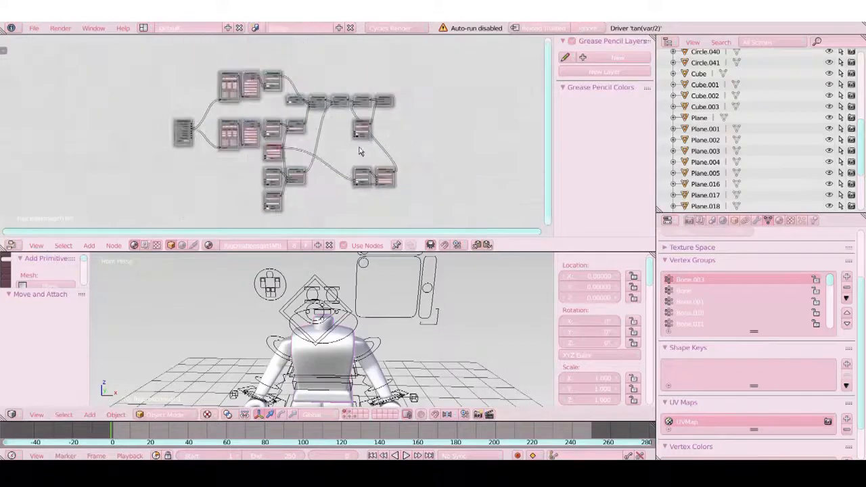
{"action": "scroll", "coordinate": [131, 112], "scroll_direction": "up", "scroll_amount": 2}
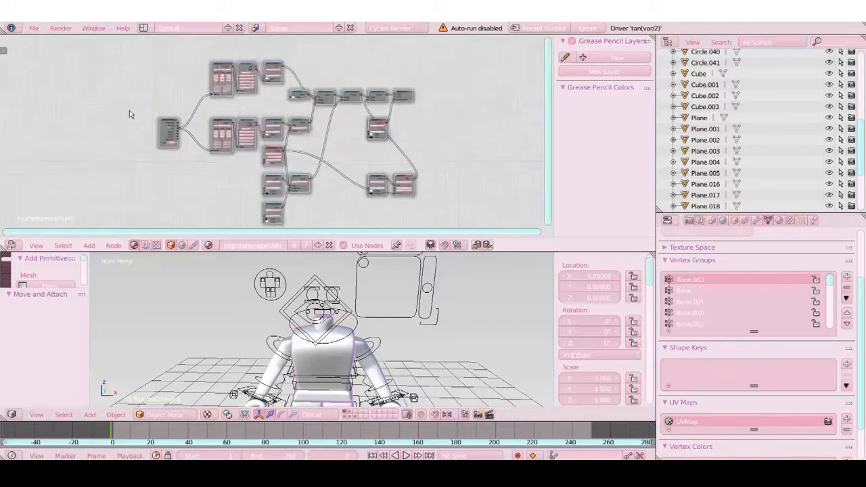
{"action": "key", "text": "g"}
{"action": "left_click", "coordinate": [321, 131]}
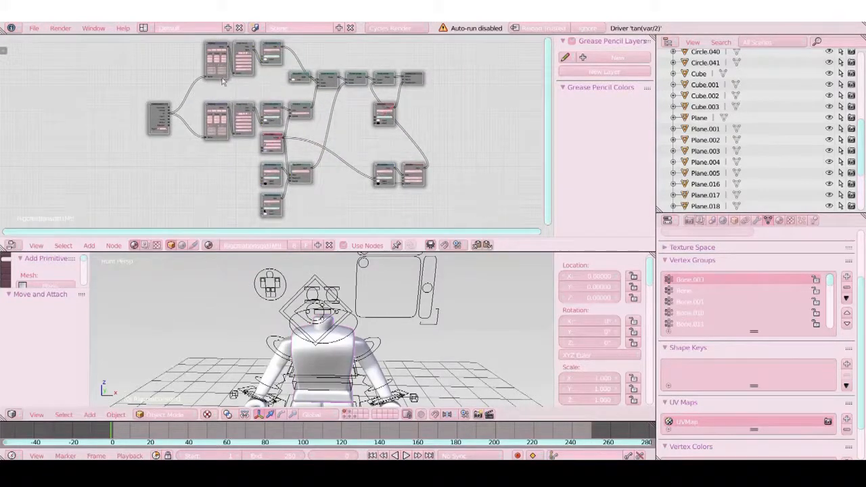
{"action": "scroll", "coordinate": [223, 81], "scroll_direction": "up", "scroll_amount": 6}
{"action": "key", "text": "g"}
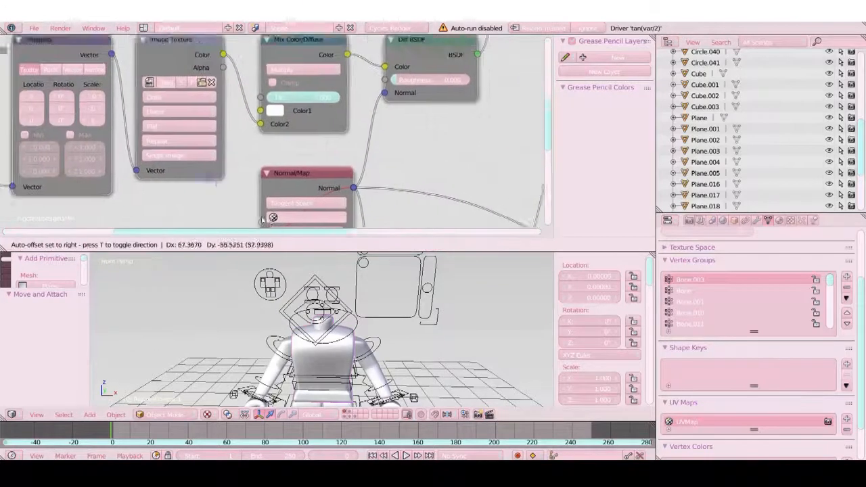
{"action": "left_click", "coordinate": [157, 65]}
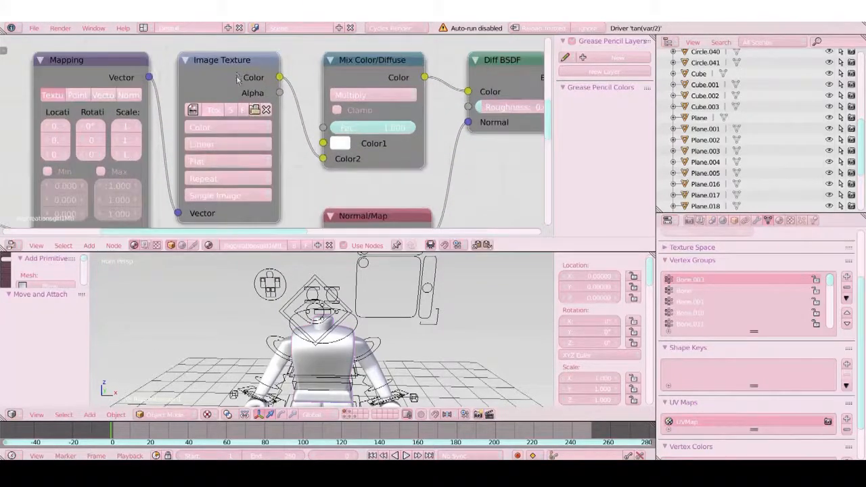
Load the avatar's clothing texture PNG from the Desktop into the Image Texture node.
{"action": "left_click_drag", "start_coordinate": [244, 67], "coordinate": [248, 80]}
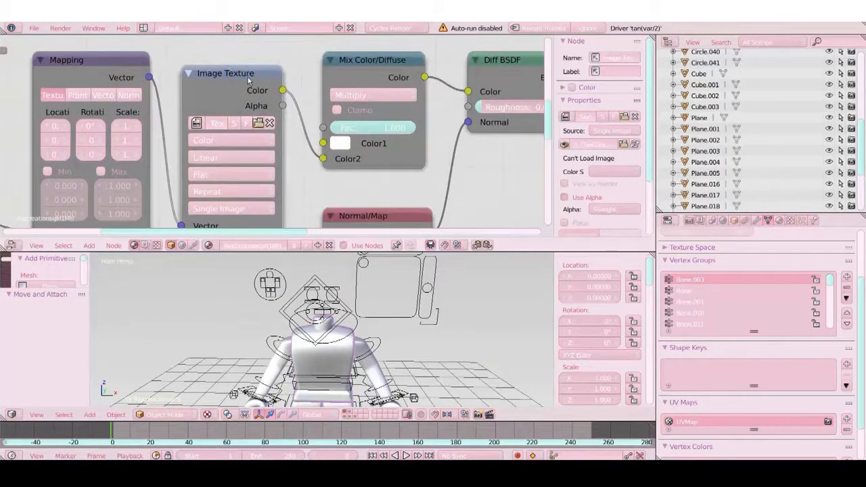
{"action": "key", "text": "ctrl+z"}
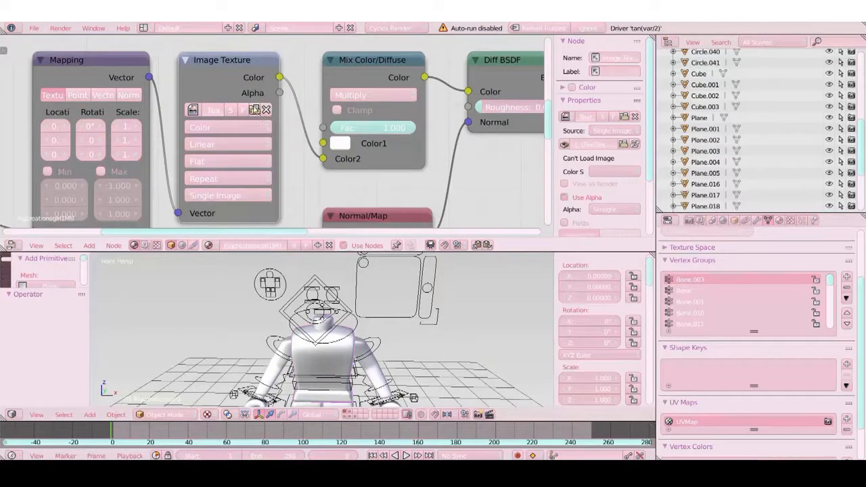
{"action": "left_click", "coordinate": [255, 109]}
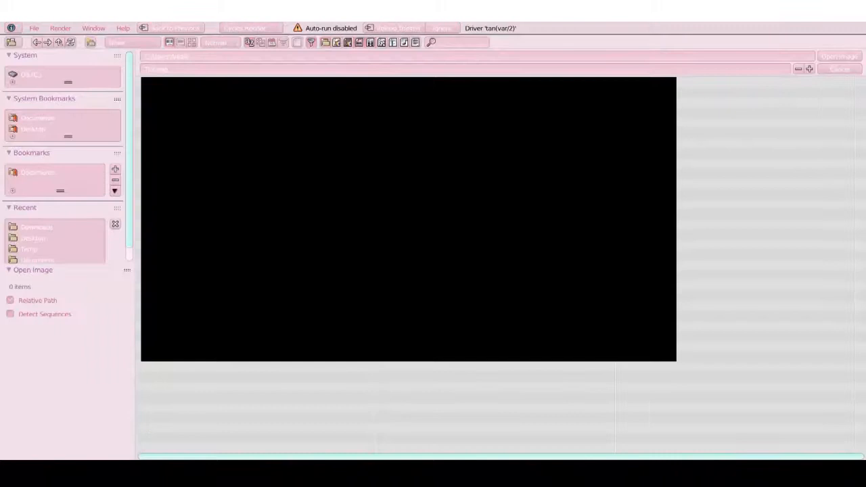
{"action": "left_click", "coordinate": [38, 130]}
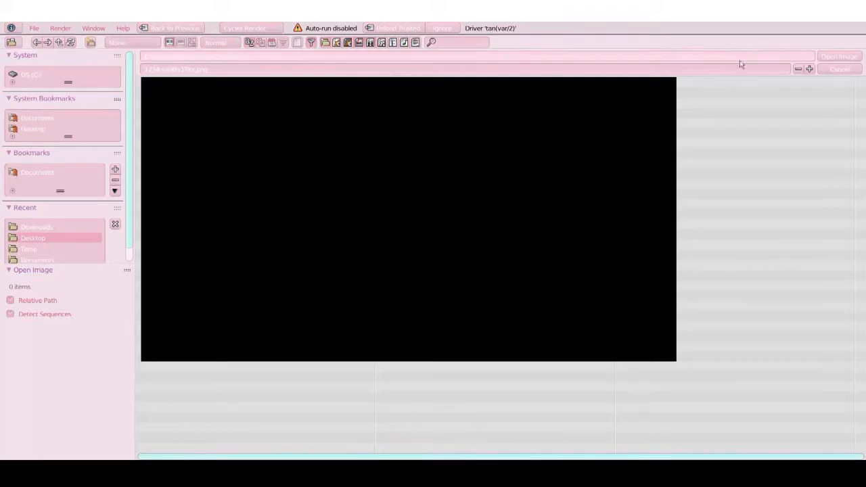
{"action": "left_click", "coordinate": [821, 61]}
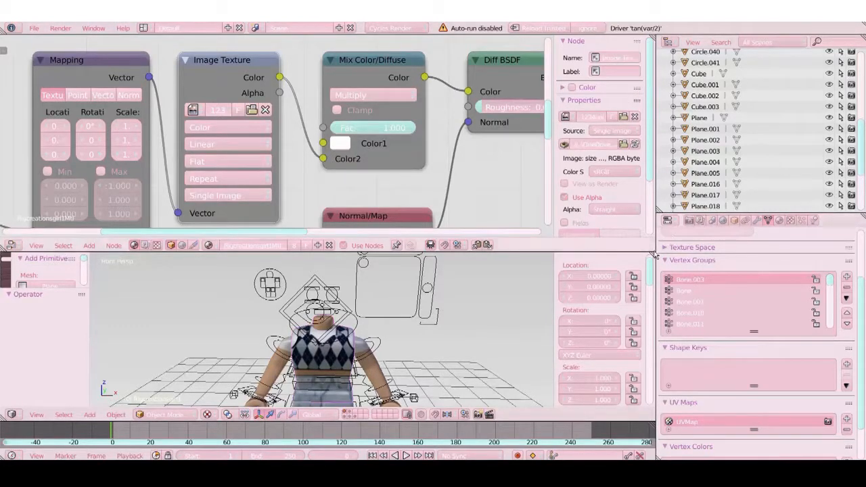
Merge the split areas back into a single 3D view and look over the textured body.
{"action": "left_click_drag", "start_coordinate": [654, 254], "coordinate": [375, 178]}
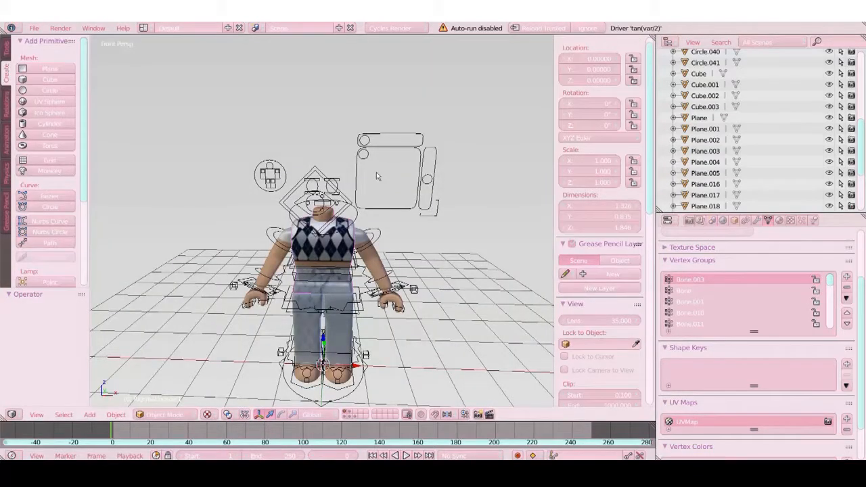
{"action": "key", "text": "shift+f"}
{"action": "key", "text": "w"}
{"action": "key", "text": "s"}
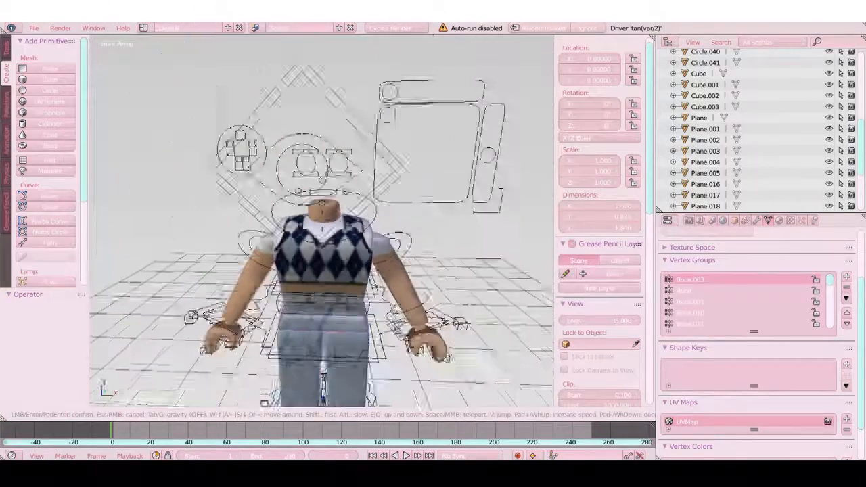
{"action": "key", "text": "s"}
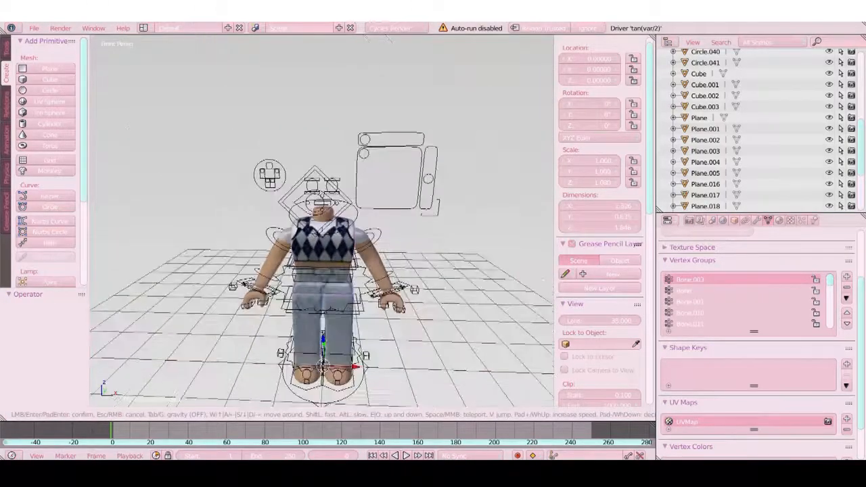
{"action": "key", "text": "Return"}
Import the exported avatar's Wavefront OBJ file from the Desktop.
{"action": "left_click", "coordinate": [34, 28]}
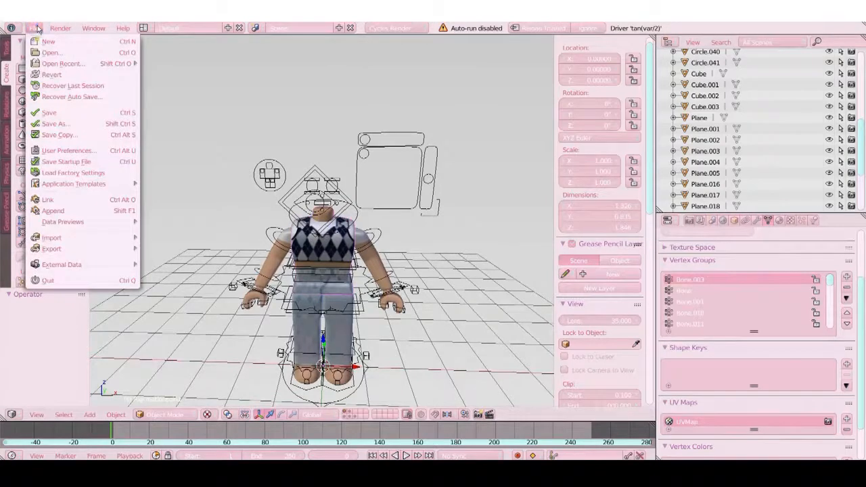
{"action": "mouse_move", "coordinate": [68, 241]}
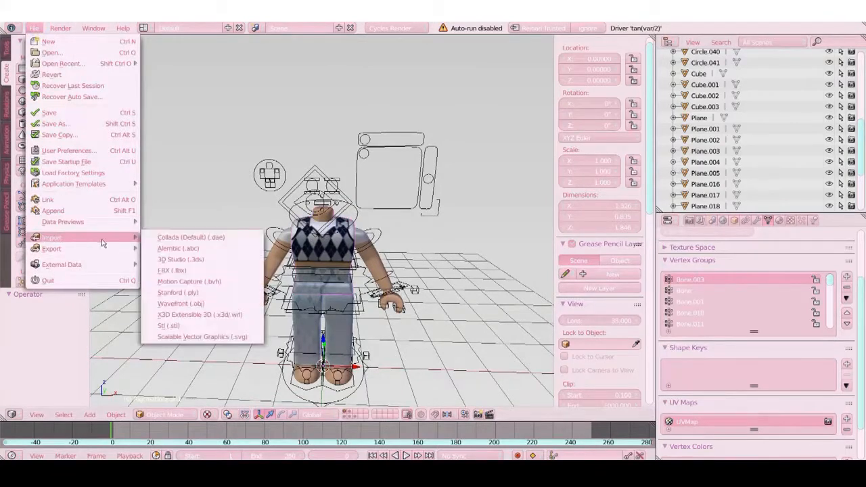
{"action": "left_click", "coordinate": [206, 308]}
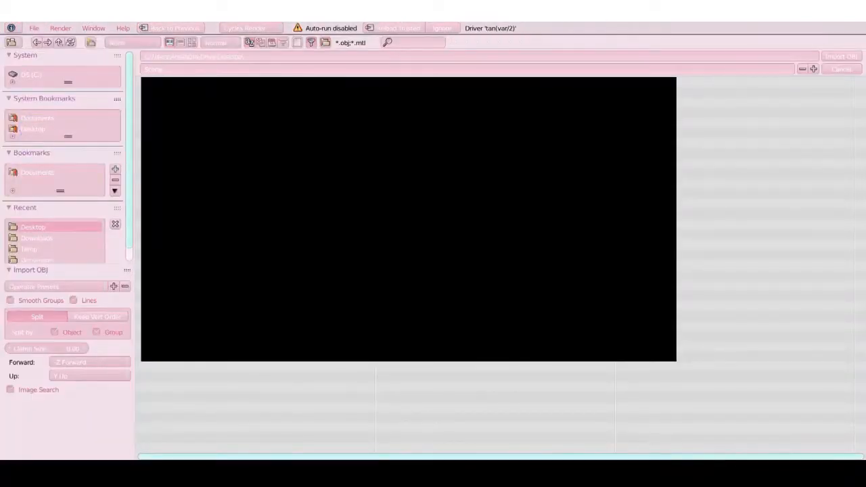
{"action": "left_click", "coordinate": [834, 59]}
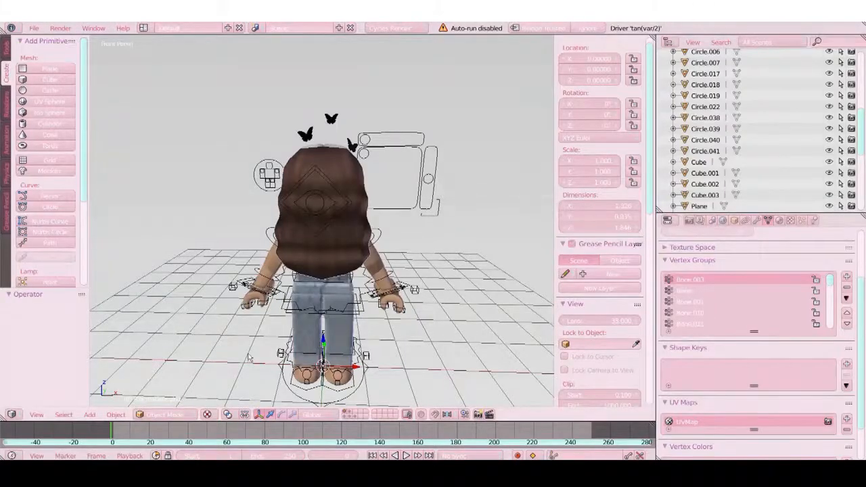
Rotate the imported avatar about 179° around Z to face front and shift it about -4.249 along X, clear of the rig.
{"action": "left_click", "coordinate": [259, 415]}
{"action": "left_click", "coordinate": [259, 414]}
{"action": "left_click", "coordinate": [282, 414]}
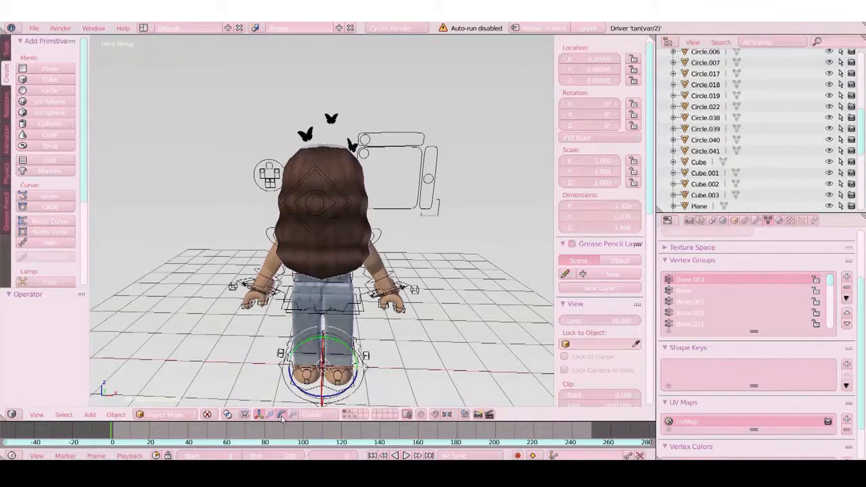
{"action": "left_click_drag", "start_coordinate": [306, 400], "coordinate": [331, 357]}
{"action": "left_click_drag", "start_coordinate": [396, 266], "coordinate": [391, 261]}
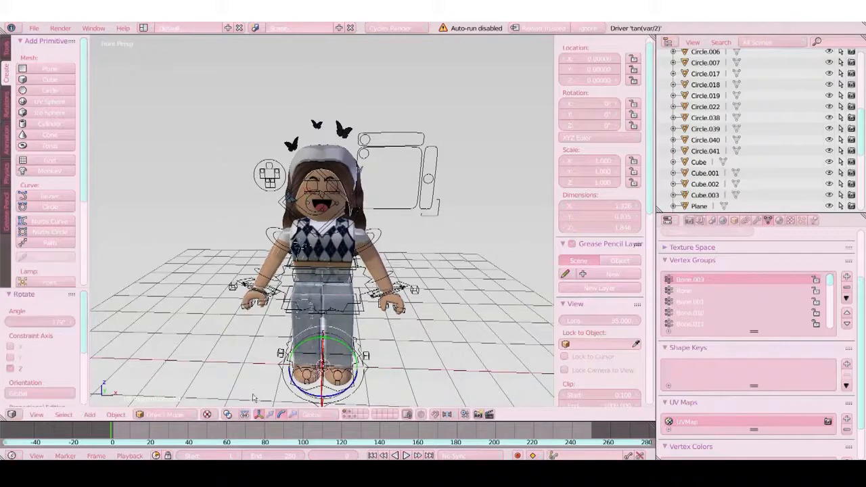
{"action": "left_click", "coordinate": [269, 414]}
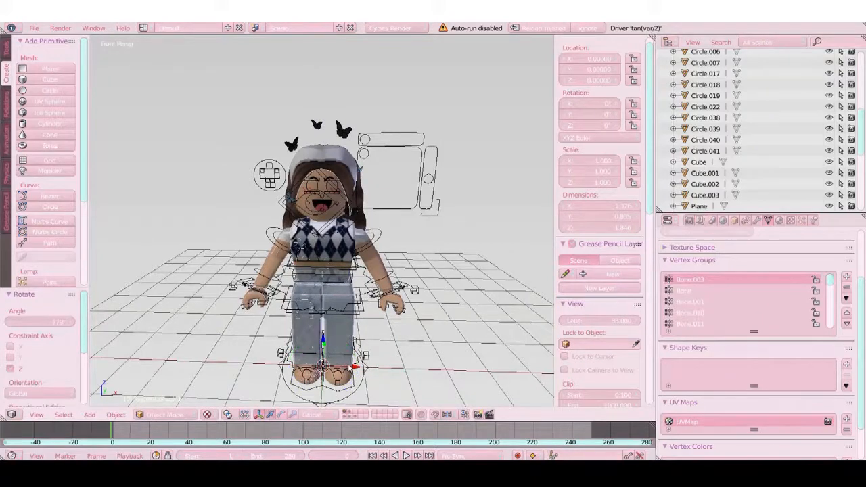
{"action": "left_click_drag", "start_coordinate": [356, 370], "coordinate": [198, 335]}
Delete the imported avatar's torso, arms and legs, keeping its head, hair, face and butterfly accessories.
{"action": "key", "text": "shift+f"}
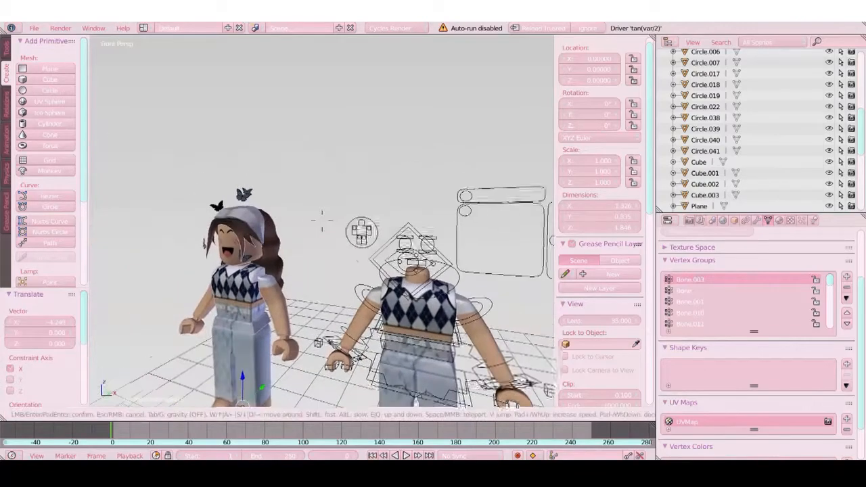
{"action": "key", "text": "w"}
{"action": "left_click", "coordinate": [324, 226]}
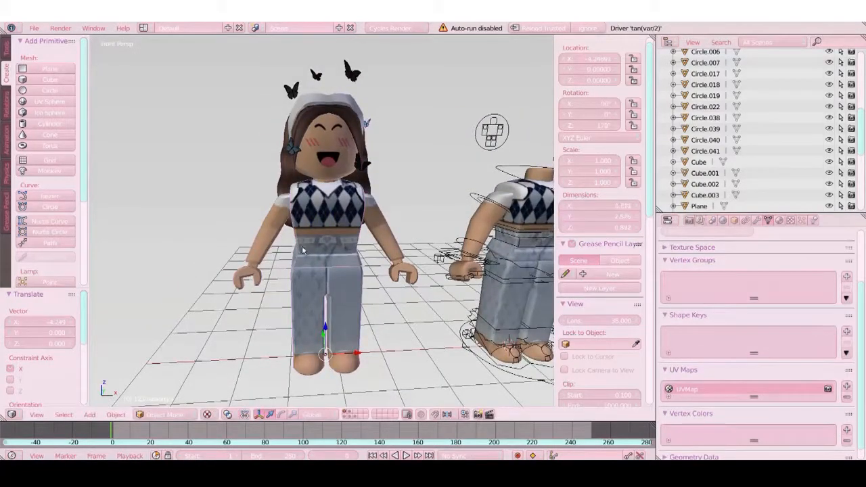
{"action": "key", "text": "x"}
{"action": "left_click", "coordinate": [396, 251]}
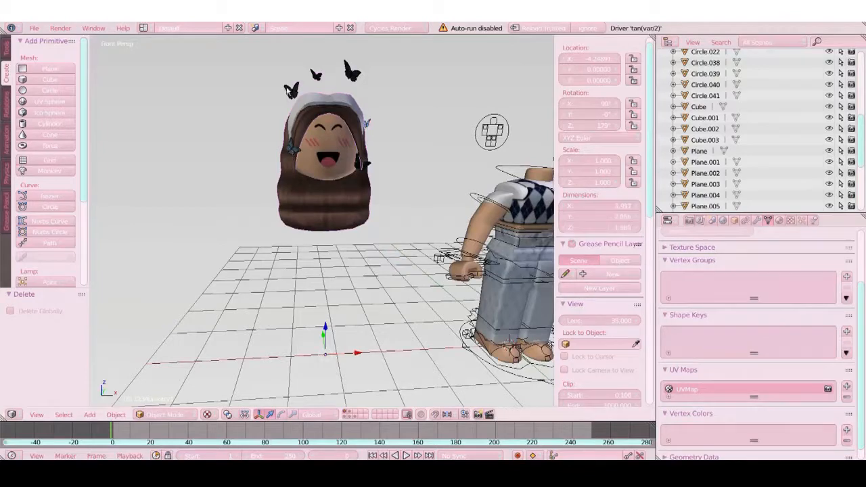
Move the remaining head, hair and accessories about 4.127 along X onto the rig's neck.
{"action": "scroll", "coordinate": [318, 178], "scroll_direction": "up", "scroll_amount": 8}
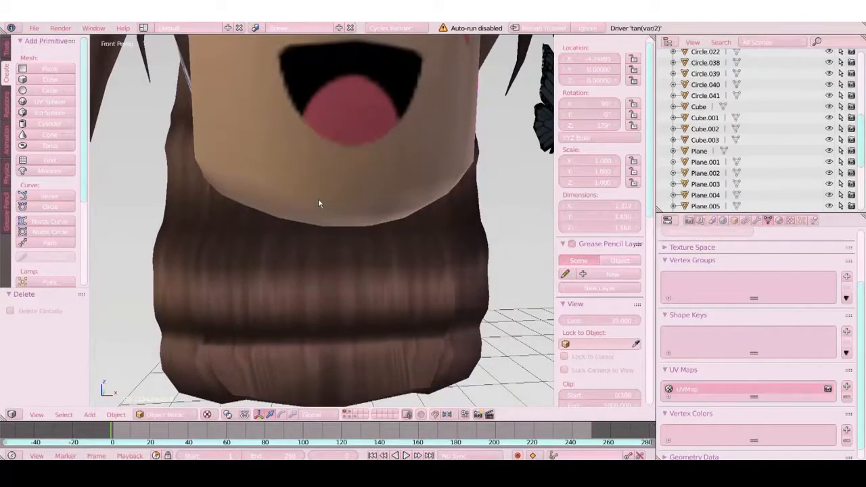
{"action": "scroll", "coordinate": [318, 203], "scroll_direction": "down", "scroll_amount": 8}
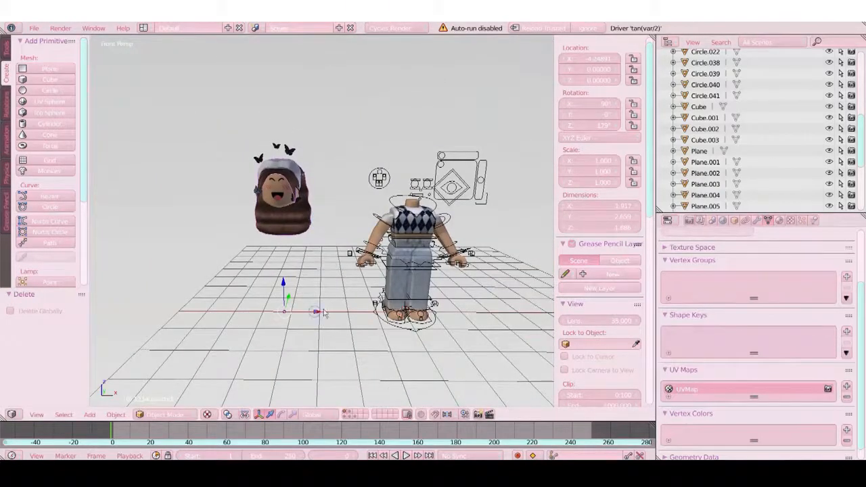
{"action": "key", "text": "g"}
{"action": "key", "text": "x"}
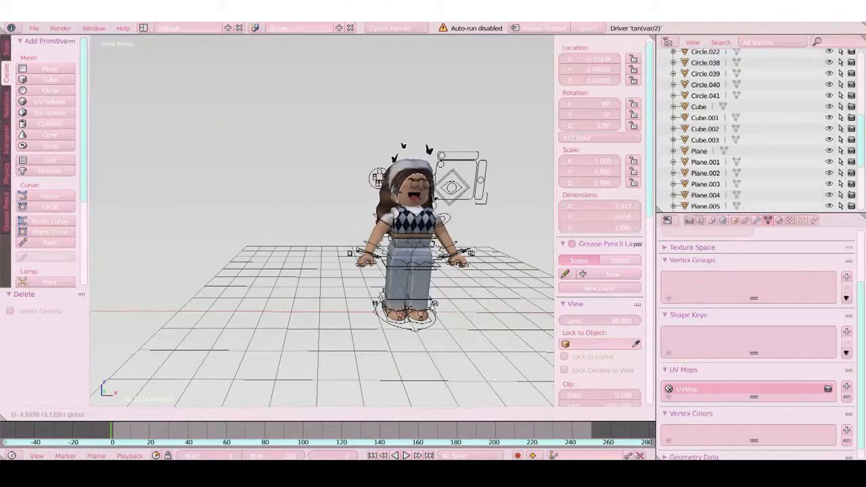
{"action": "key", "text": "Return"}
Nudge the head and accessories about 0.115 along X to centre them on the rig's body.
{"action": "key", "text": "shift+f"}
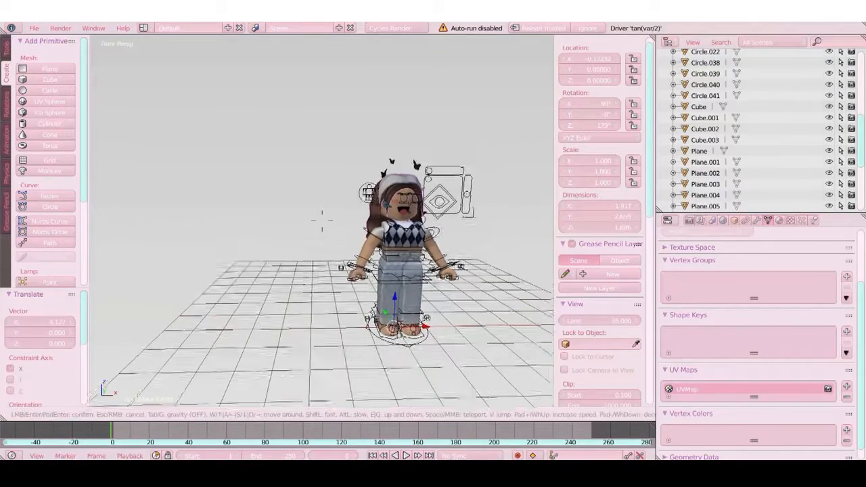
{"action": "key", "text": "w"}
{"action": "key", "text": "s"}
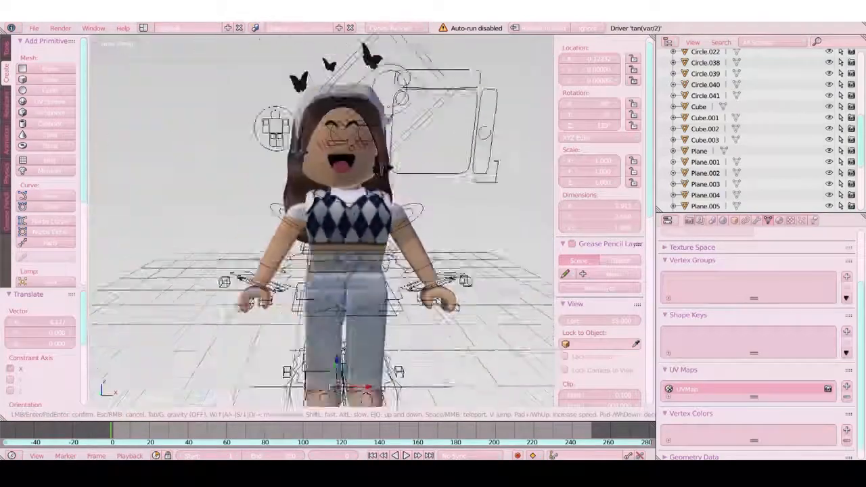
{"action": "key", "text": "d"}
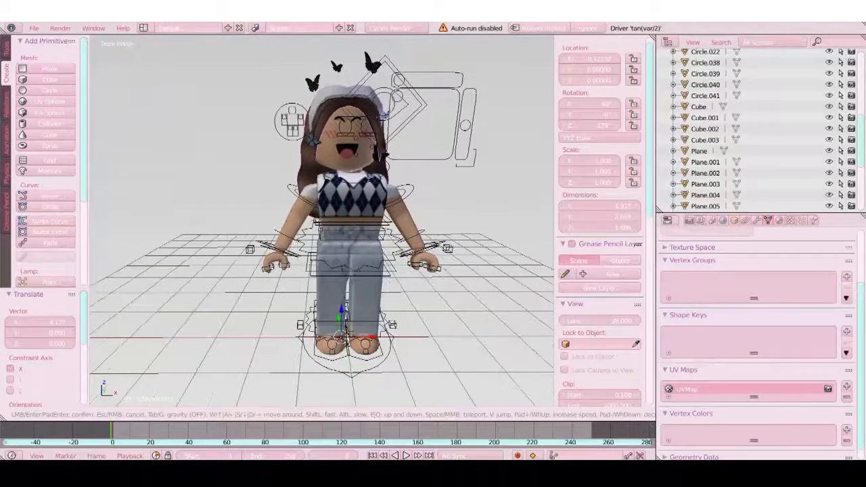
{"action": "left_click", "coordinate": [322, 222]}
{"action": "key", "text": "g"}
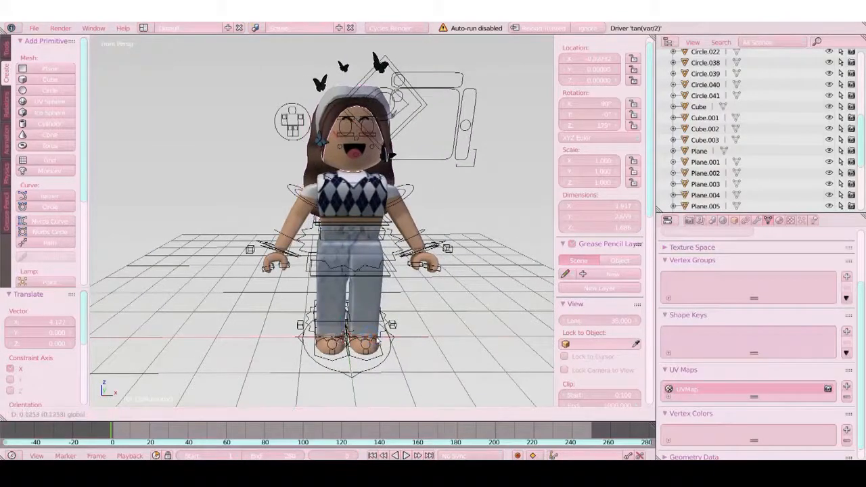
{"action": "key", "text": "Return"}
Inspect from near and far how the head, hair and accessories sit on the rigged body.
{"action": "key", "text": "shift+f"}
{"action": "key", "text": "w"}
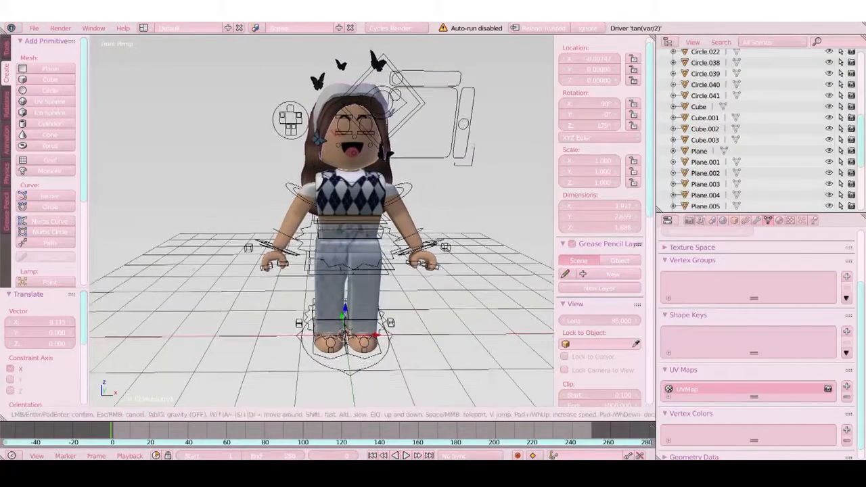
{"action": "key", "text": "s"}
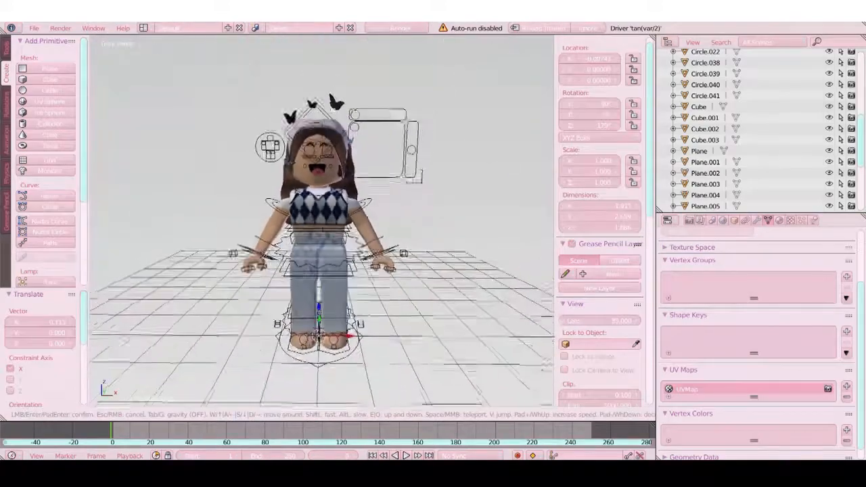
{"action": "key", "text": "s"}
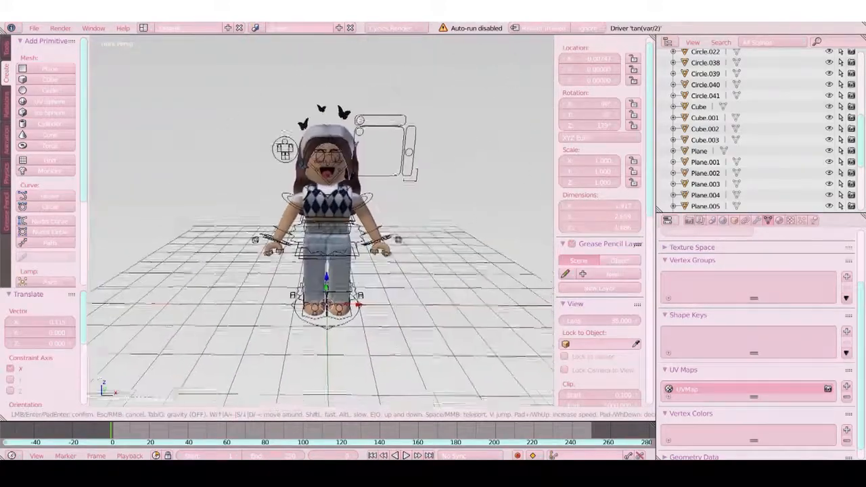
{"action": "left_click", "coordinate": [322, 221]}
{"action": "right_click", "coordinate": [319, 210]}
{"action": "right_click", "coordinate": [318, 207]}
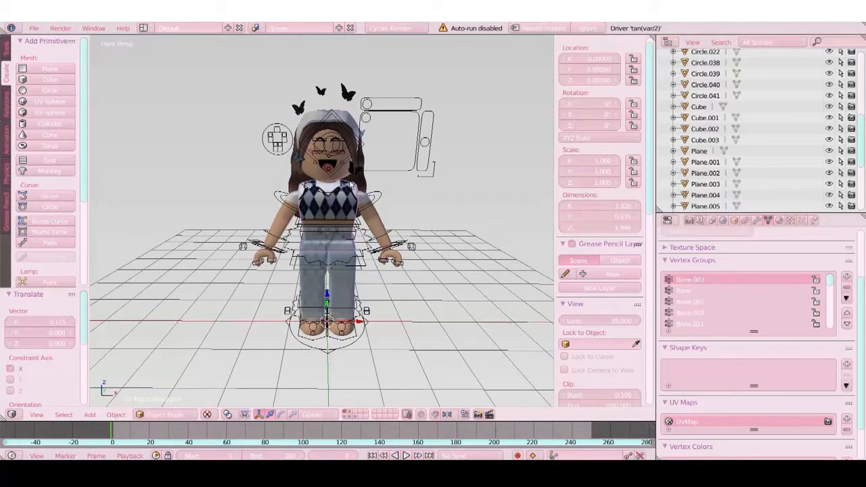
{"action": "key", "text": "shift+f"}
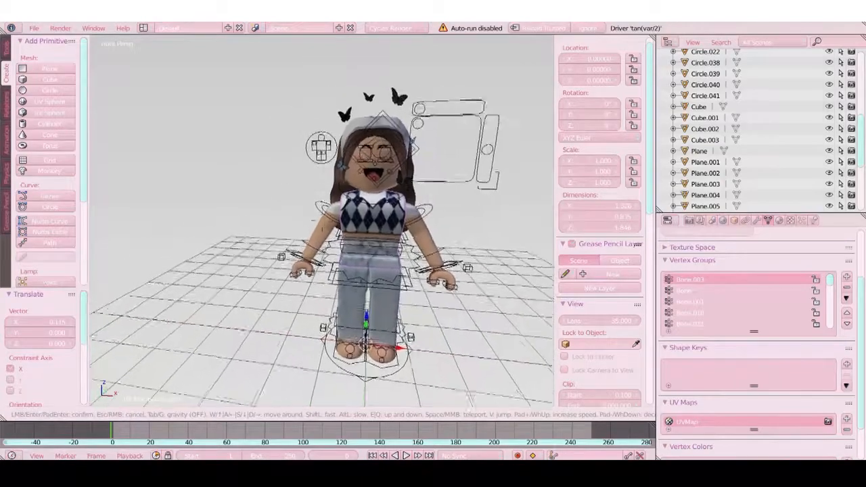
{"action": "key", "text": "w"}
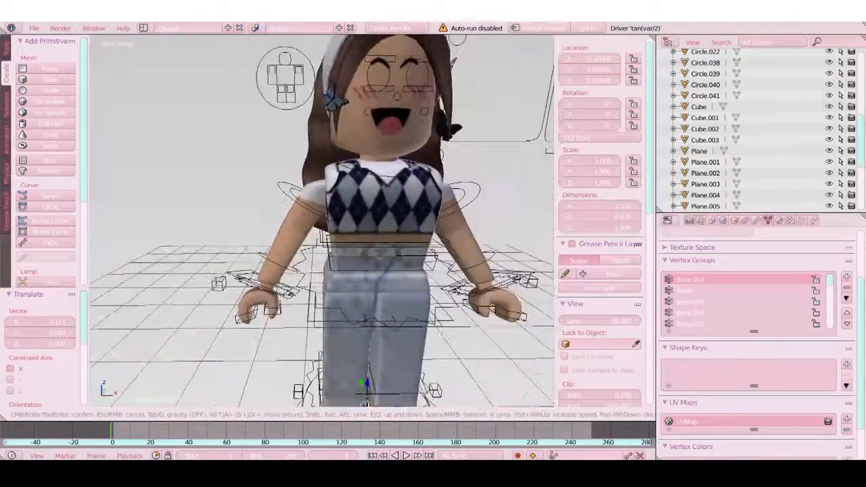
{"action": "key", "text": "s"}
{"action": "key", "text": "w"}
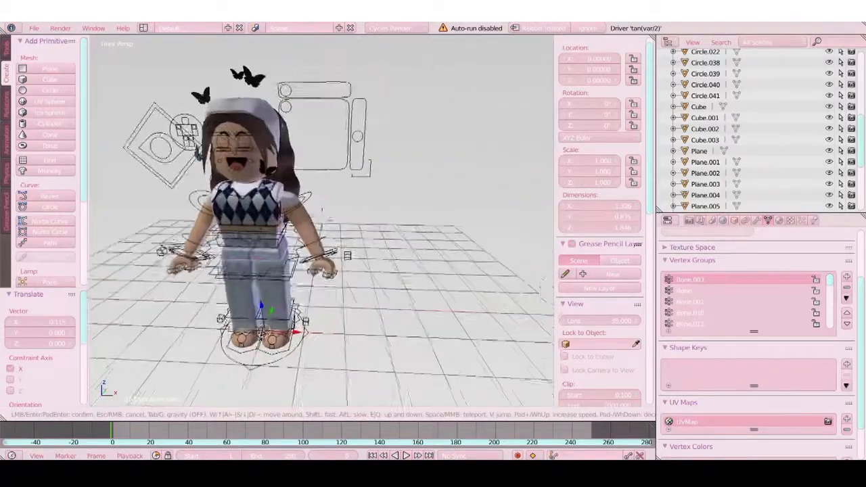
{"action": "key", "text": "w"}
{"action": "key", "text": "s"}
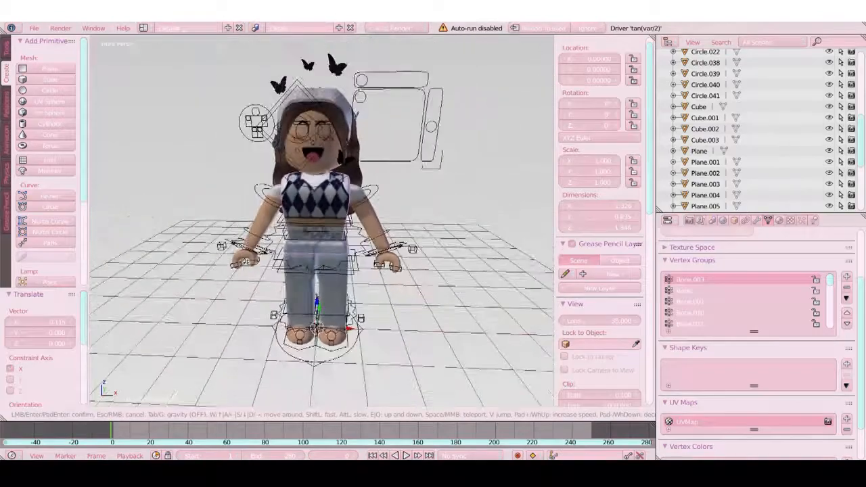
{"action": "left_click", "coordinate": [323, 225]}
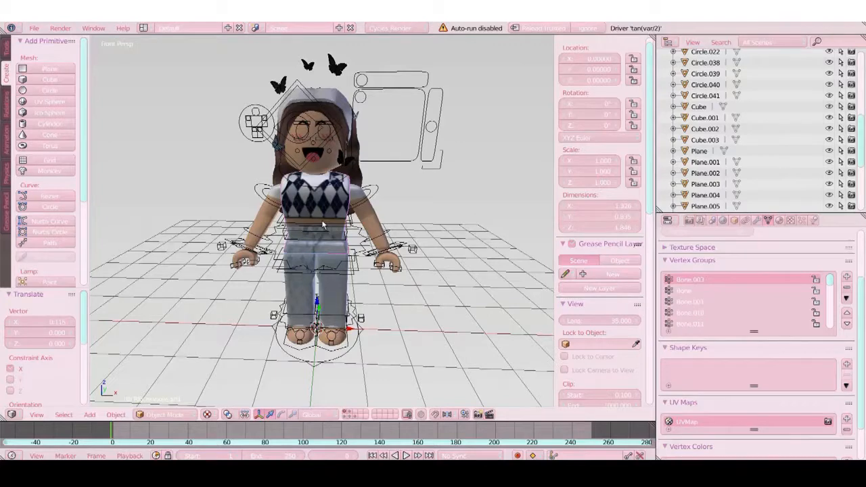
Test the rig by selecting the character's left arm control and rotating the arm upward with the rotate manipulator.
{"action": "right_click", "coordinate": [369, 194]}
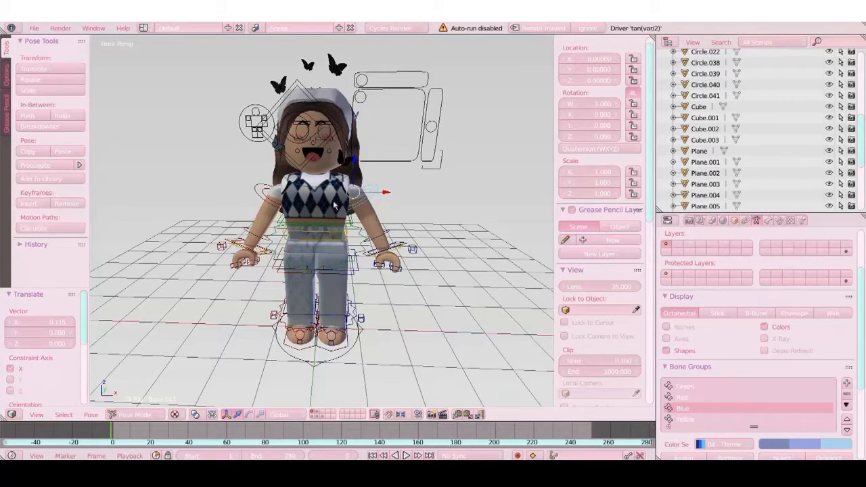
{"action": "left_click", "coordinate": [249, 415]}
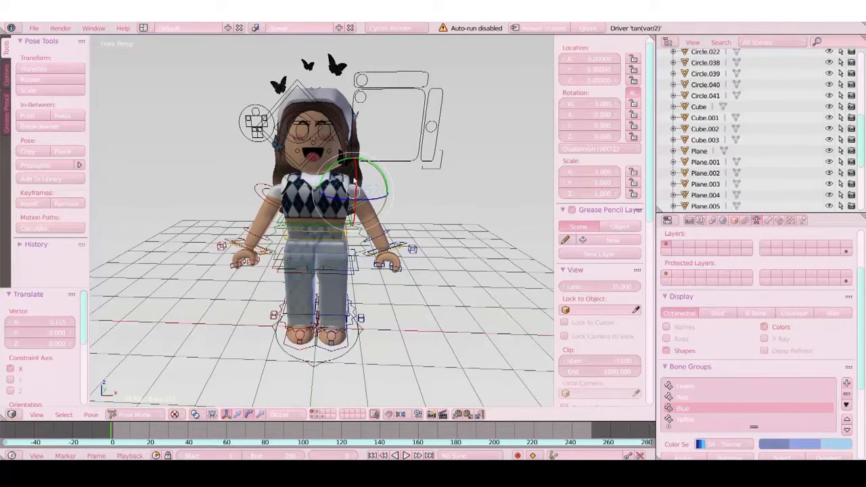
{"action": "left_click_drag", "start_coordinate": [353, 178], "coordinate": [361, 229]}
{"action": "left_click_drag", "start_coordinate": [380, 164], "coordinate": [372, 223]}
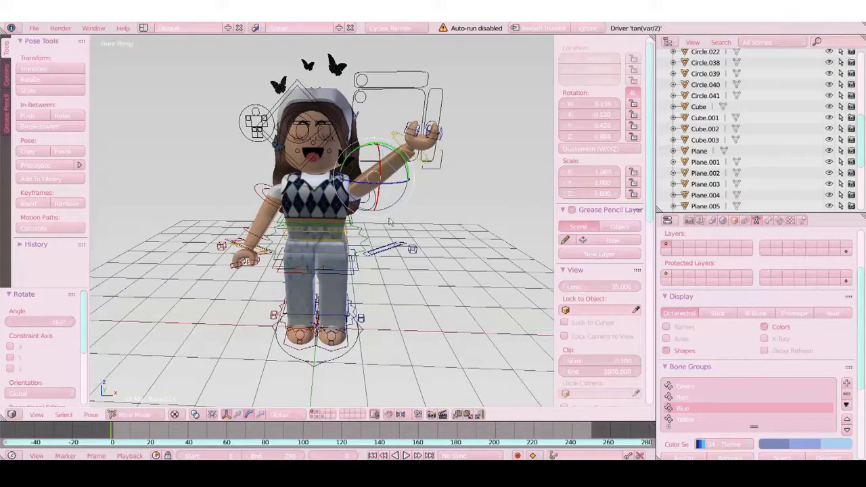
Undo the test rotations of the character's left arm.
{"action": "key", "text": "ctrl+z"}
{"action": "key", "text": "ctrl+z"}
{"action": "key", "text": "ctrl+z"}
{"action": "key", "text": "ctrl+z"}
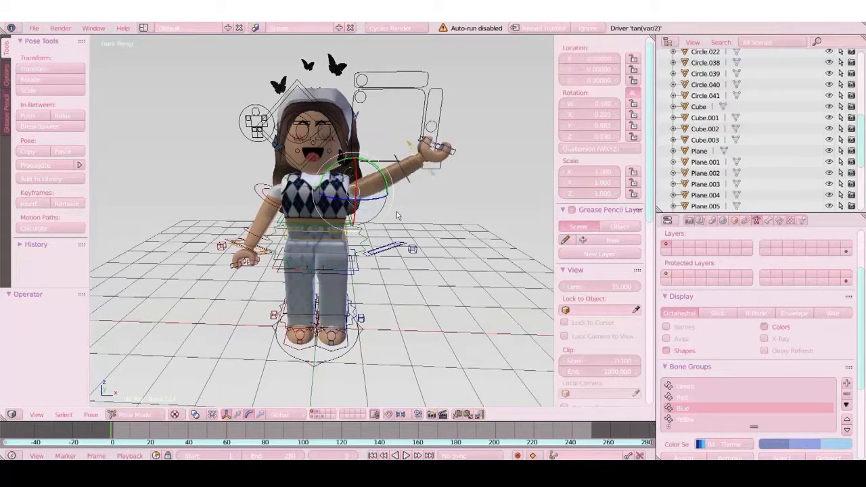
{"action": "key", "text": "ctrl+z"}
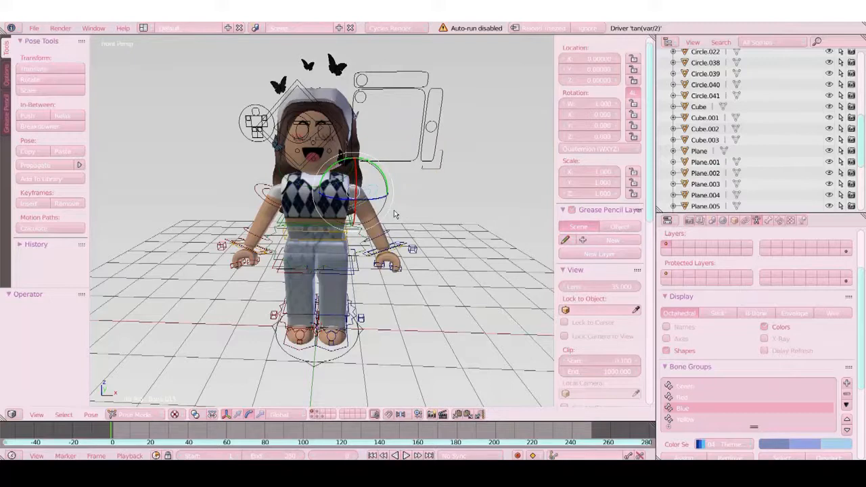
Select the rig's leg, upper-arm and forearm bone controls in turn to see which limb each belongs to.
{"action": "right_click", "coordinate": [286, 276]}
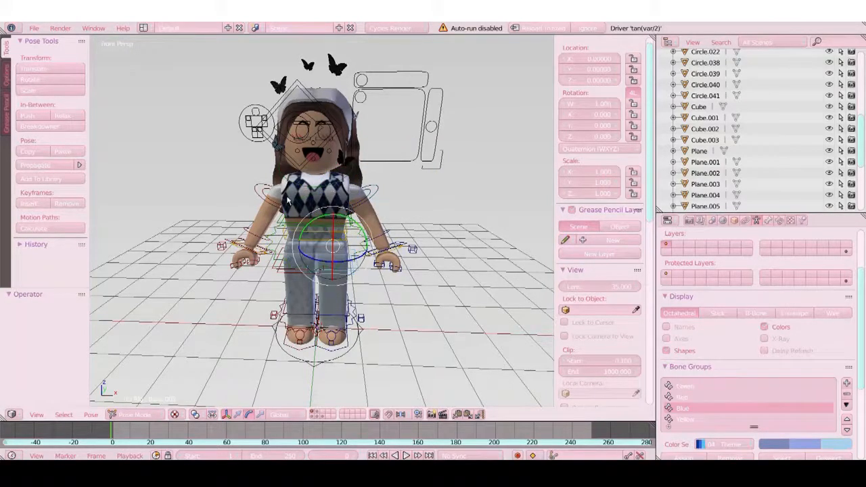
{"action": "right_click", "coordinate": [260, 195]}
{"action": "right_click", "coordinate": [257, 248]}
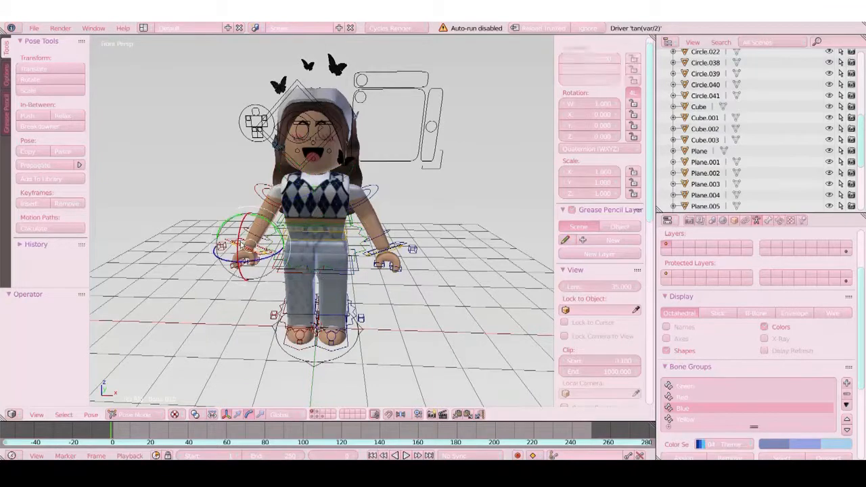
{"action": "right_click", "coordinate": [394, 258]}
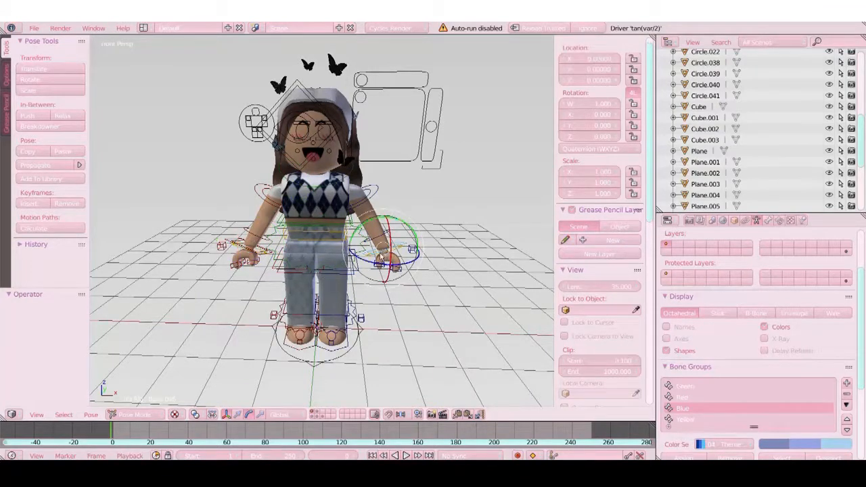
{"action": "right_click", "coordinate": [296, 276]}
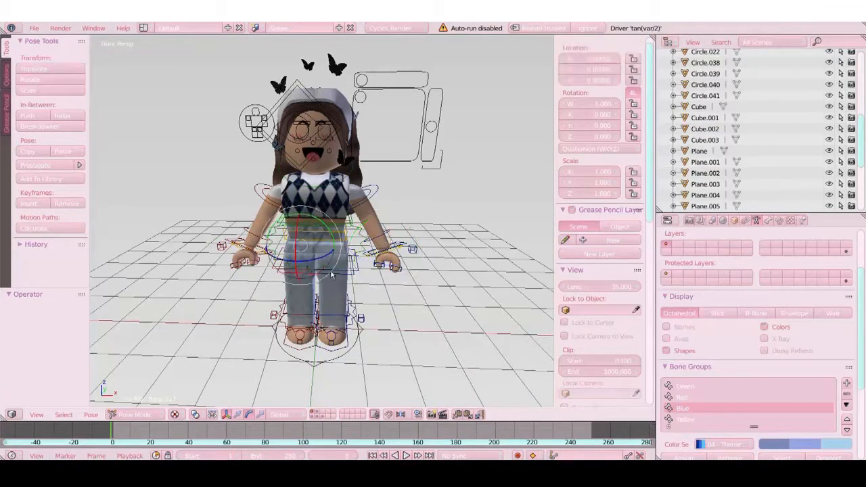
Select the rig's remaining upper-leg, lower-leg and foot bone controls in turn to identify the limb part each belongs to.
{"action": "right_click", "coordinate": [351, 276]}
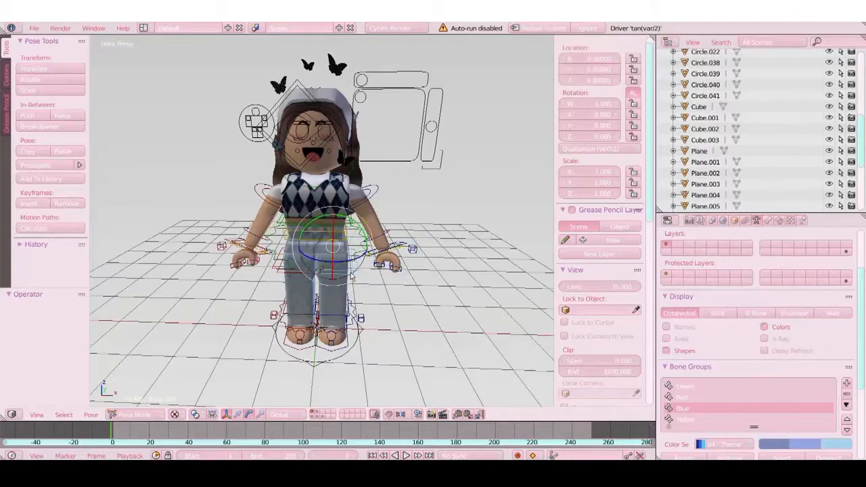
{"action": "right_click", "coordinate": [324, 319]}
{"action": "right_click", "coordinate": [290, 316]}
{"action": "right_click", "coordinate": [291, 330]}
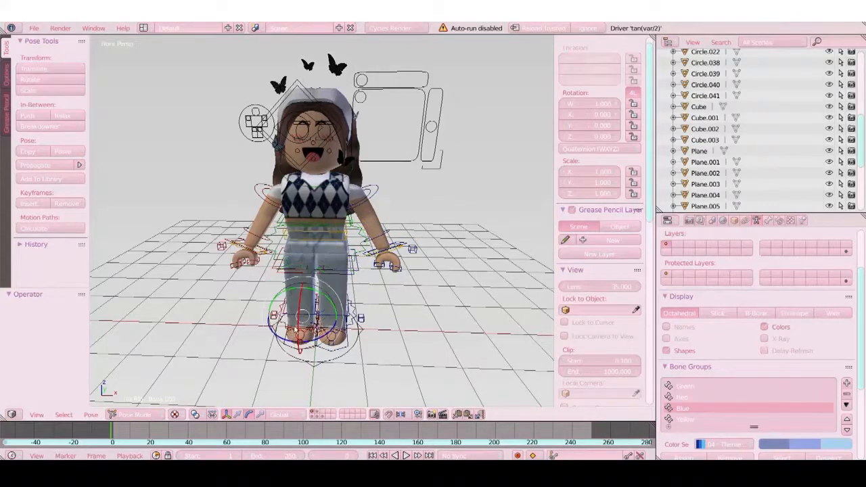
{"action": "right_click", "coordinate": [331, 330]}
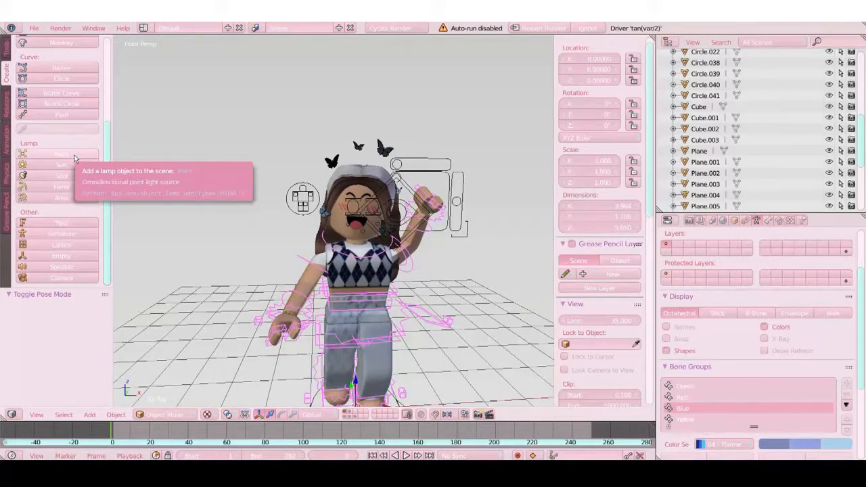
Set the interaction mode for the posed rig to Object Mode.
{"action": "left_click", "coordinate": [164, 414]}
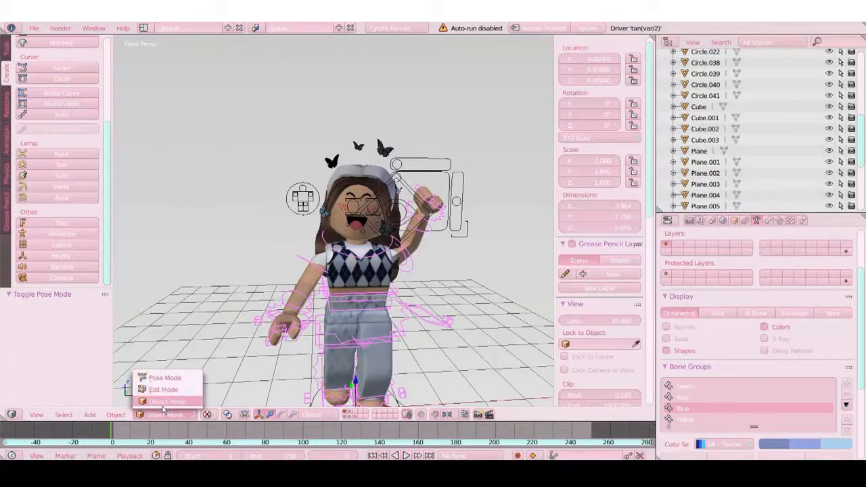
{"action": "left_click", "coordinate": [163, 404]}
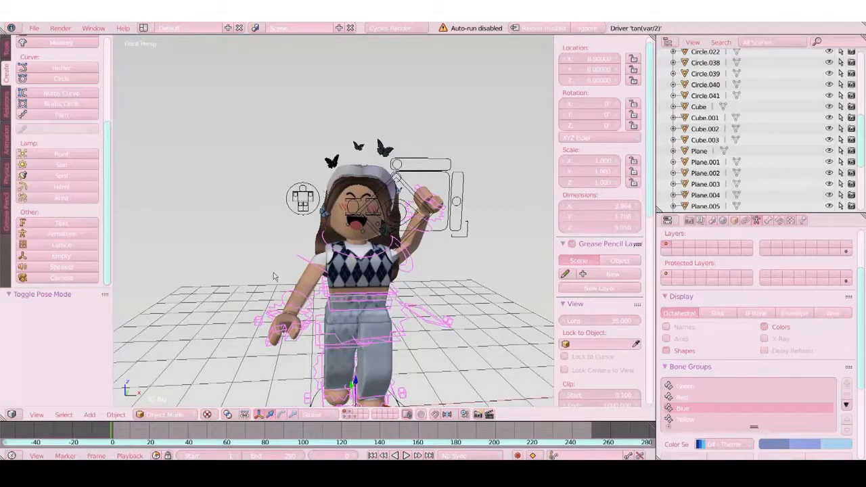
{"action": "left_click", "coordinate": [89, 415]}
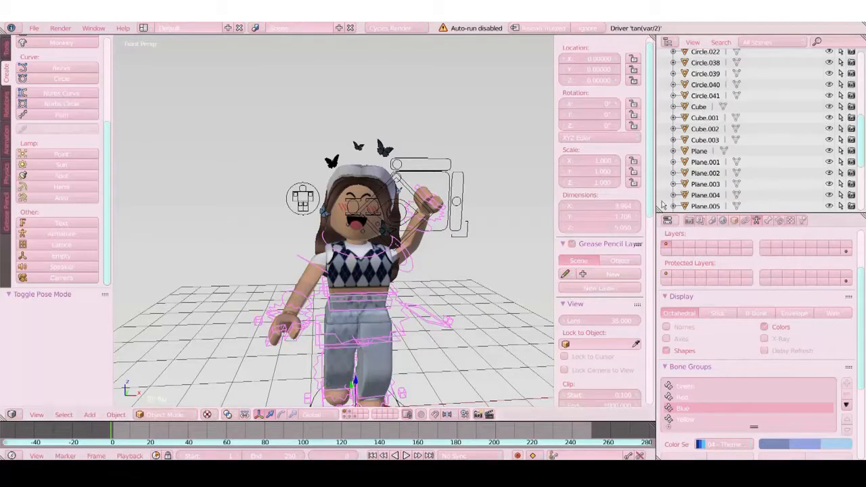
Widen the properties area and show the scene's render settings.
{"action": "left_click_drag", "start_coordinate": [655, 187], "coordinate": [615, 188]}
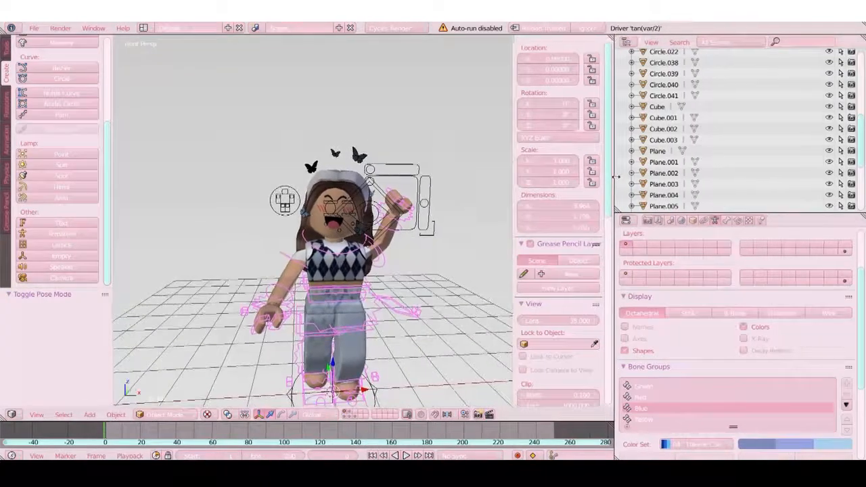
{"action": "left_click", "coordinate": [648, 221]}
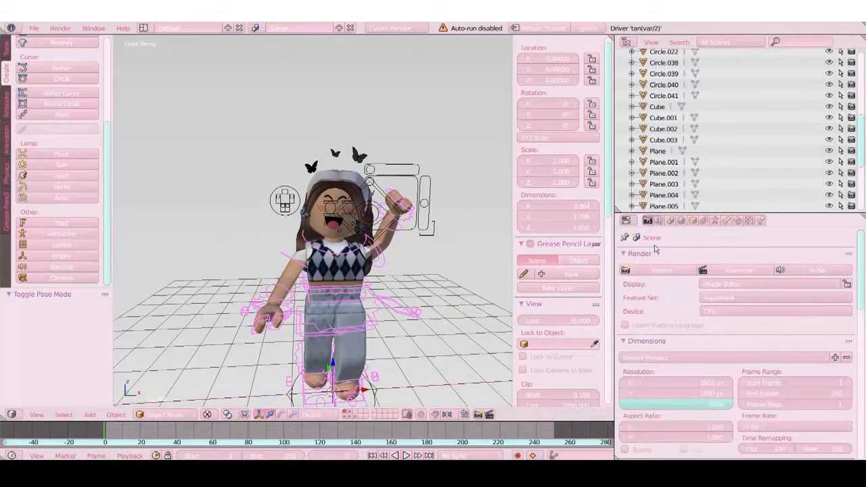
Try a render resolution of 2000 px for X.
{"action": "left_click", "coordinate": [693, 382]}
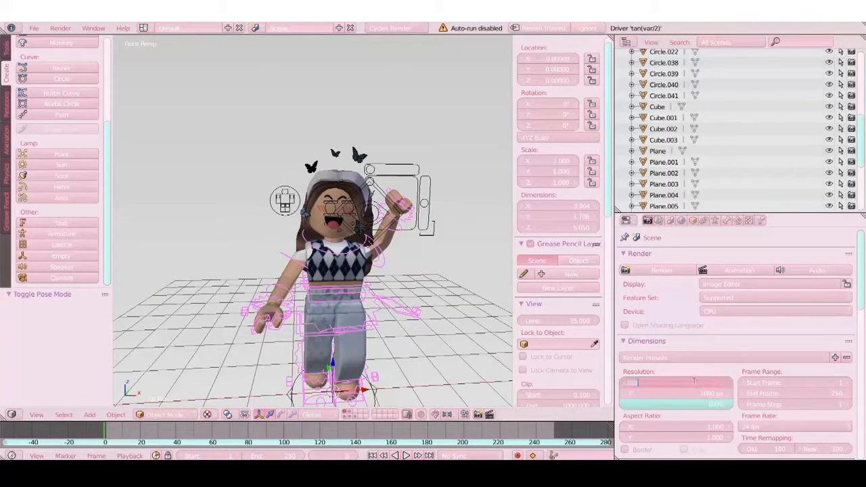
{"action": "type", "text": "1000"}
{"action": "key", "text": "Return"}
{"action": "left_click", "coordinate": [700, 394]}
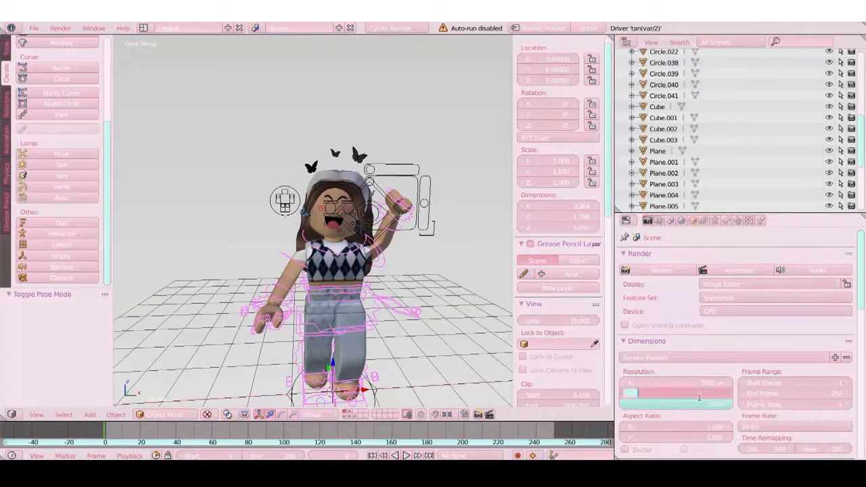
{"action": "type", "text": "1000"}
{"action": "key", "text": "Return"}
Set the render resolution to 1000 px for both X and Y.
{"action": "left_click", "coordinate": [710, 383]}
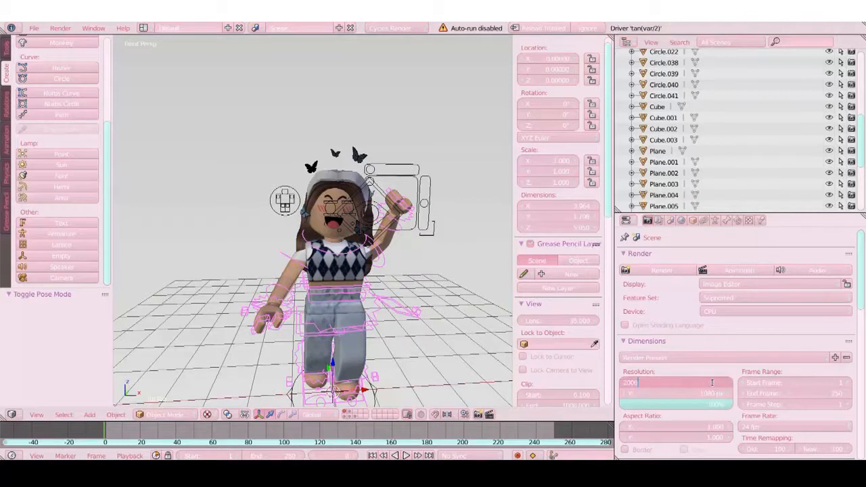
{"action": "key", "text": "BackSpace"}
{"action": "key", "text": "BackSpace"}
{"action": "key", "text": "BackSpace"}
{"action": "key", "text": "Return"}
{"action": "left_click", "coordinate": [700, 392]}
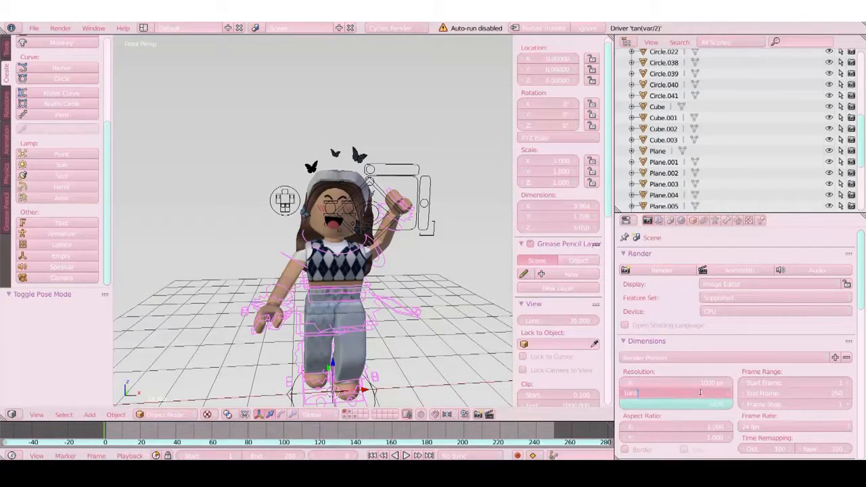
{"action": "type", "text": "1000"}
{"action": "key", "text": "Return"}
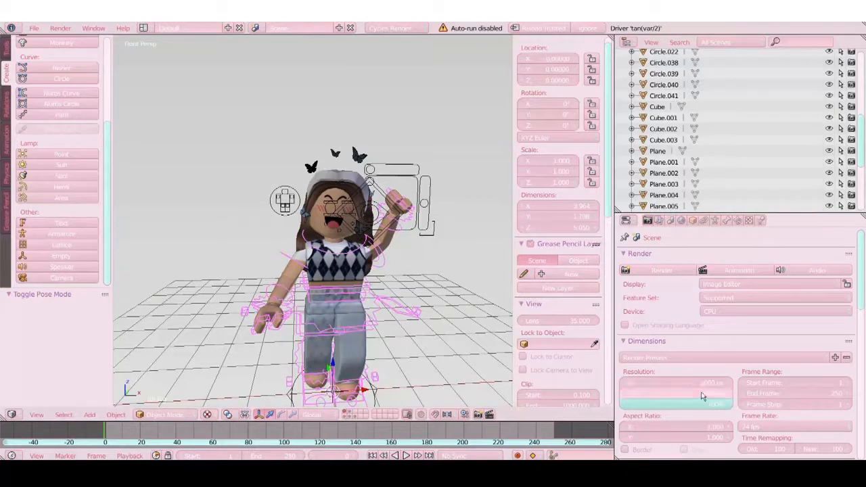
Set the render output file format to PNG with RGBA colour.
{"action": "scroll", "coordinate": [850, 267], "scroll_direction": "down", "scroll_amount": 2}
{"action": "scroll", "coordinate": [744, 304], "scroll_direction": "down", "scroll_amount": 9}
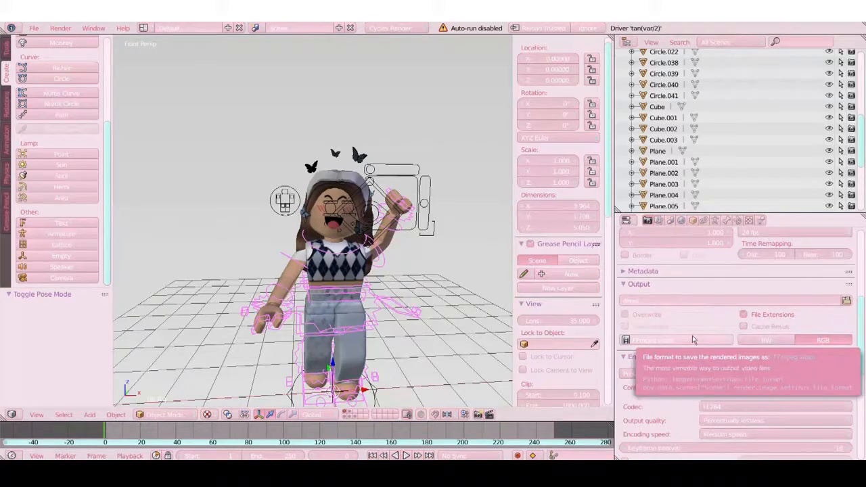
{"action": "left_click", "coordinate": [693, 342]}
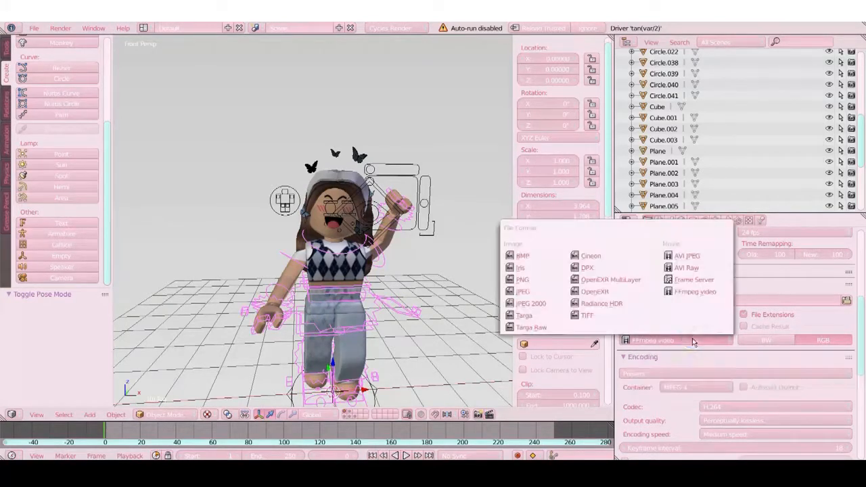
{"action": "left_click", "coordinate": [540, 280]}
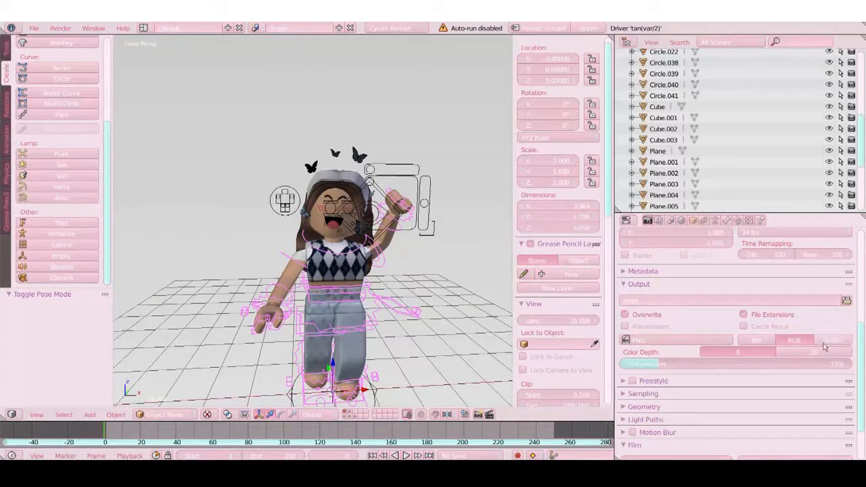
{"action": "left_click", "coordinate": [836, 347]}
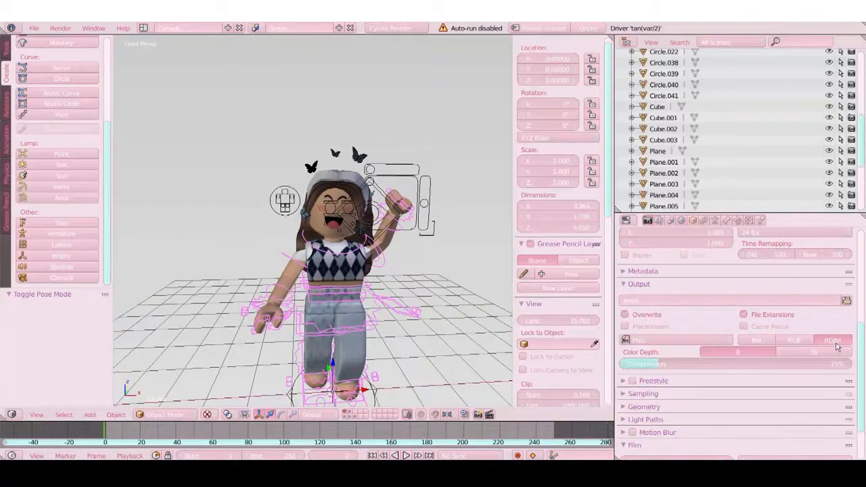
Enable Ambient Occlusion in the world settings.
{"action": "scroll", "coordinate": [819, 331], "scroll_direction": "down", "scroll_amount": 3}
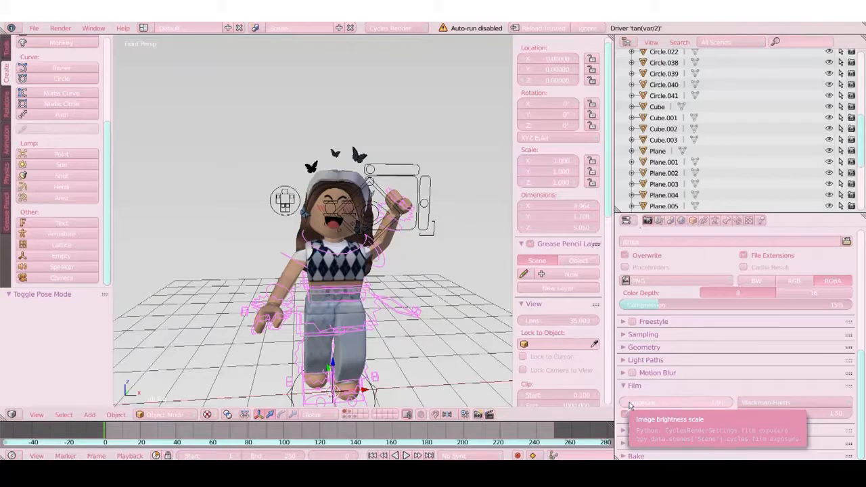
{"action": "left_click", "coordinate": [657, 221]}
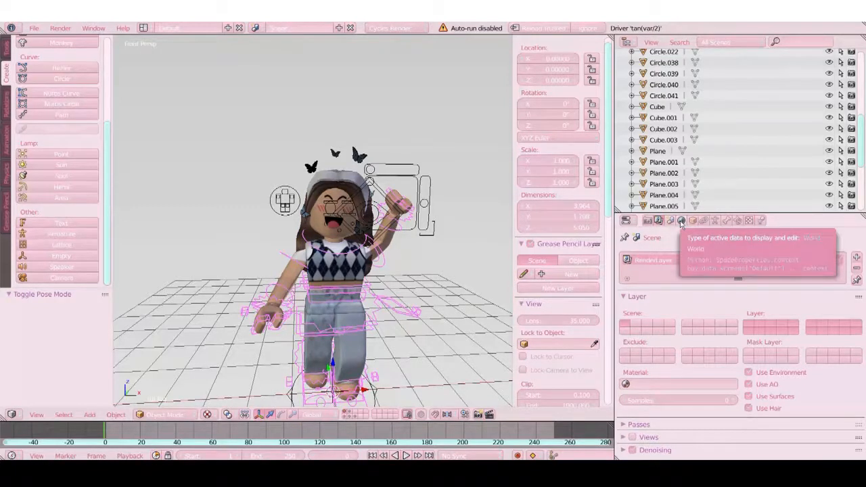
{"action": "left_click", "coordinate": [680, 224]}
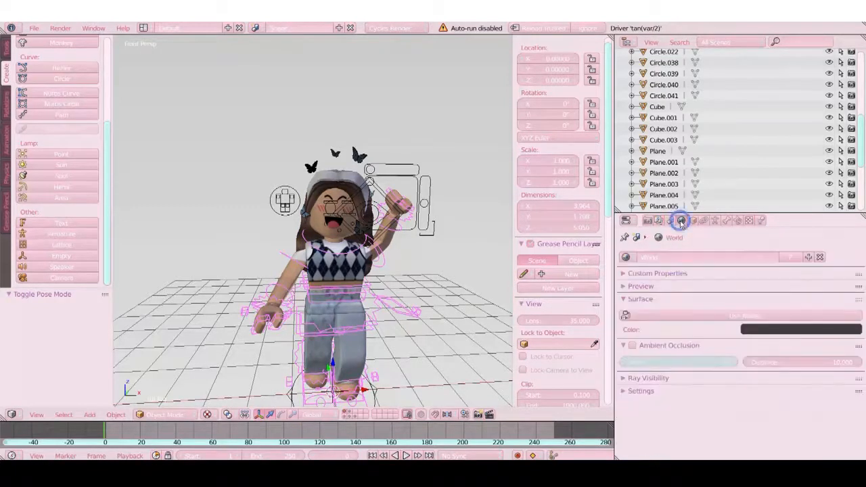
{"action": "left_click", "coordinate": [632, 345]}
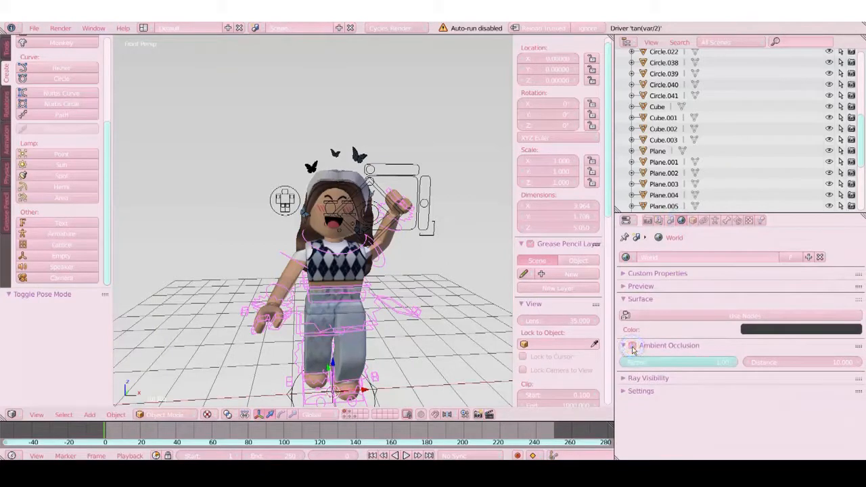
Preview the character in Rendered shading with world Ambient Occlusion off and back on, and return to Texture shading.
{"action": "left_click", "coordinate": [208, 414]}
{"action": "left_click", "coordinate": [233, 342]}
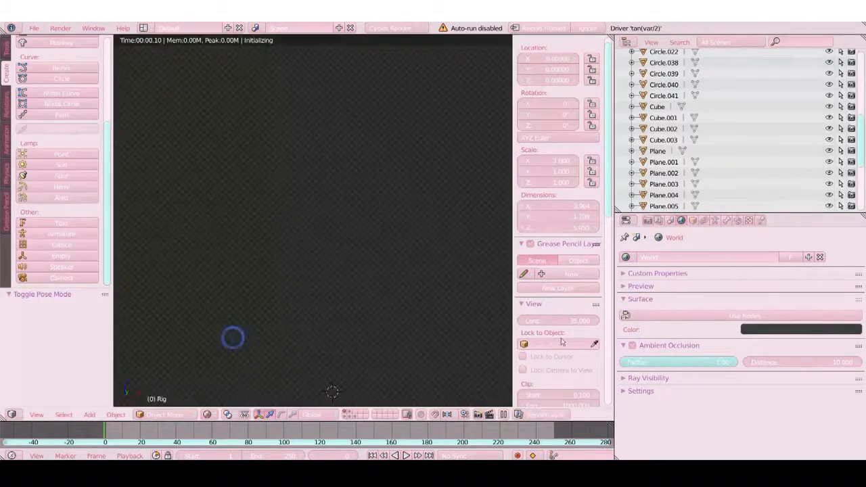
{"action": "left_click", "coordinate": [632, 346]}
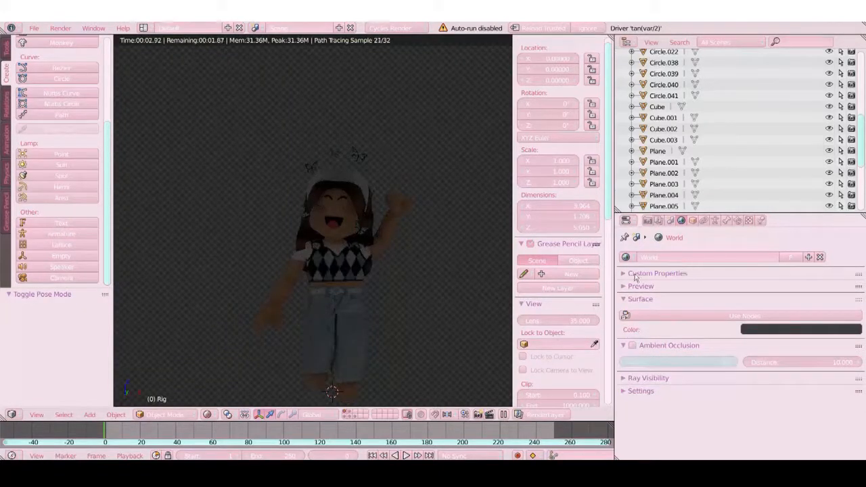
{"action": "left_click", "coordinate": [632, 346]}
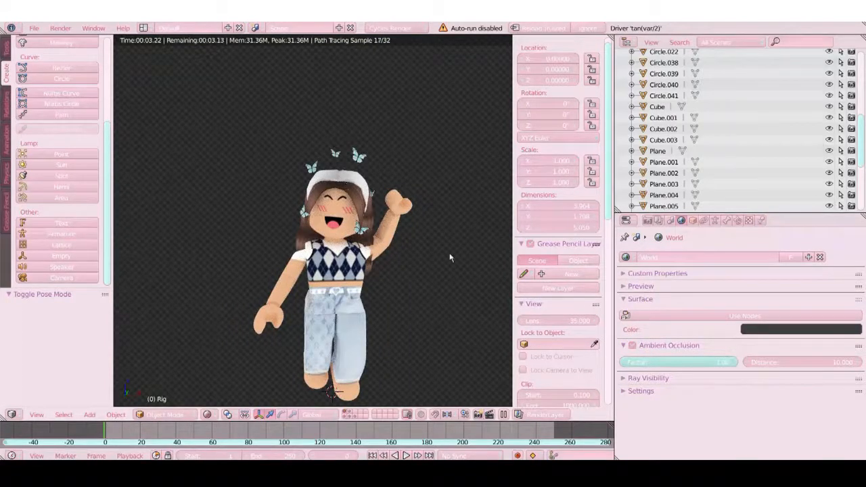
{"action": "left_click", "coordinate": [209, 414]}
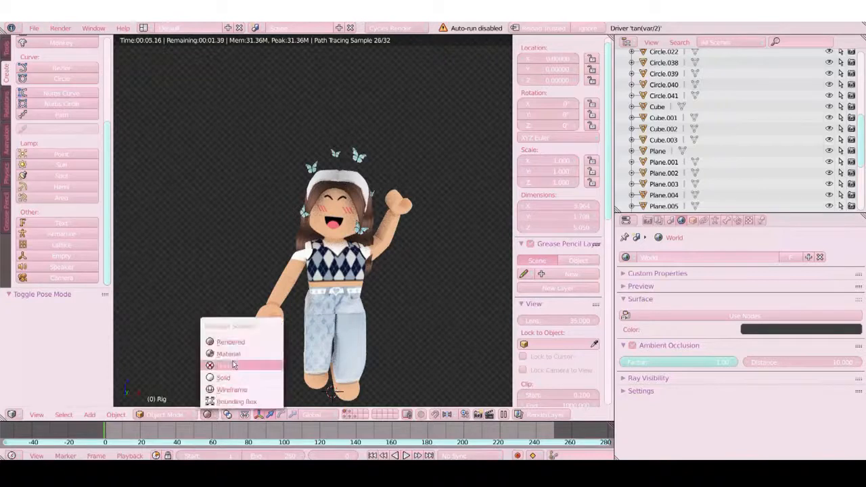
{"action": "left_click", "coordinate": [233, 364]}
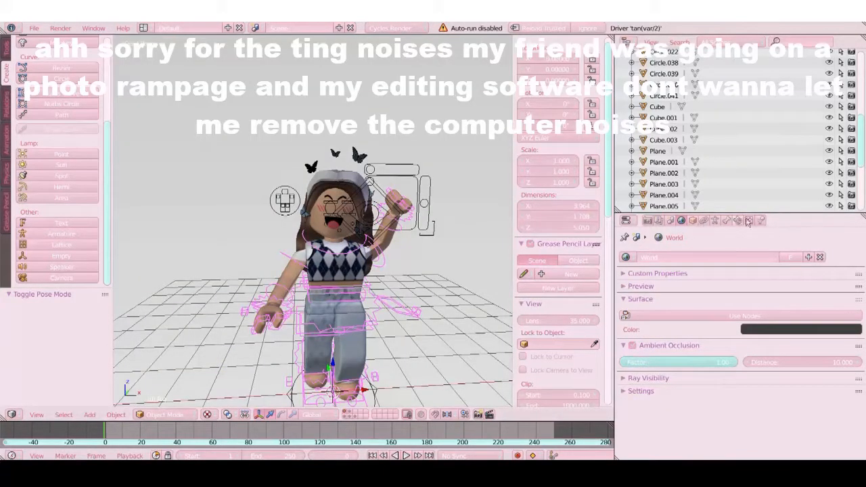
Enable Shadeless, Backface Culling and Ambient Occlusion in the 3D viewport's shading options.
{"action": "scroll", "coordinate": [532, 117], "scroll_direction": "up", "scroll_amount": 1}
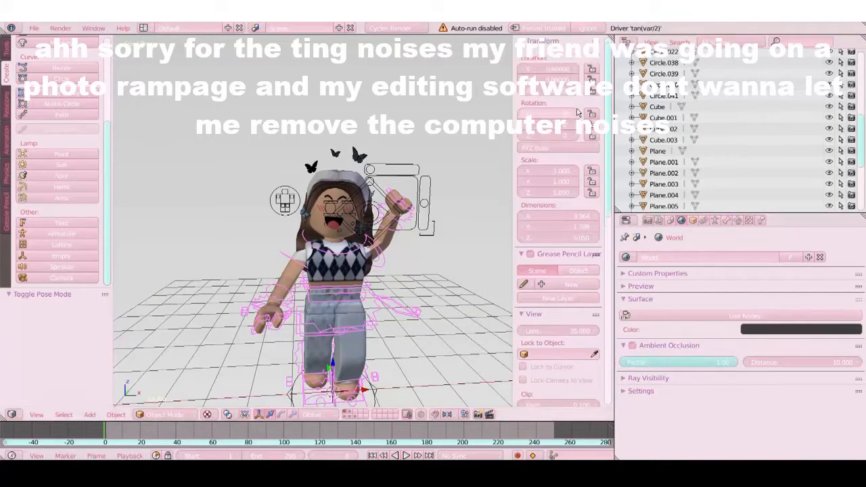
{"action": "left_click_drag", "start_coordinate": [514, 102], "coordinate": [507, 145]}
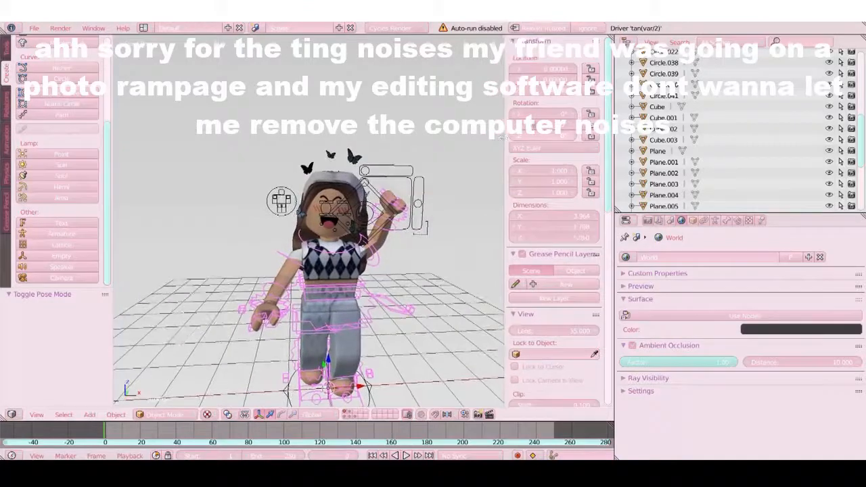
{"action": "scroll", "coordinate": [555, 153], "scroll_direction": "down", "scroll_amount": 6}
{"action": "scroll", "coordinate": [555, 153], "scroll_direction": "down", "scroll_amount": 8}
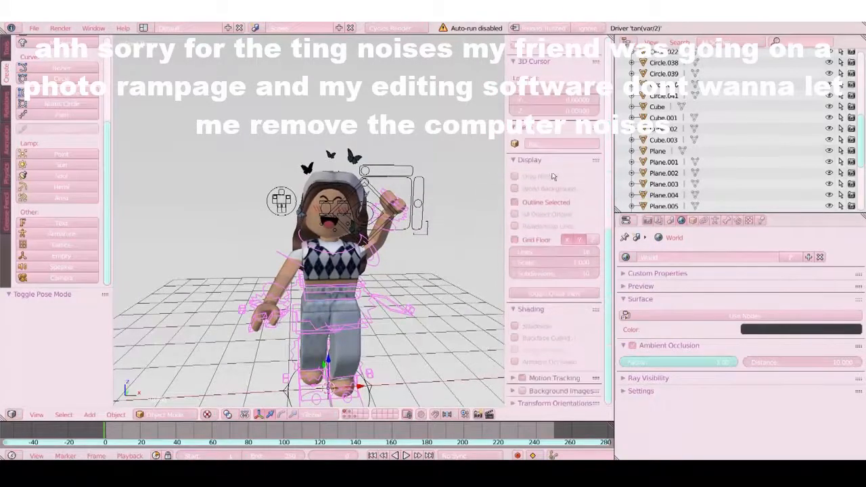
{"action": "left_click", "coordinate": [515, 324]}
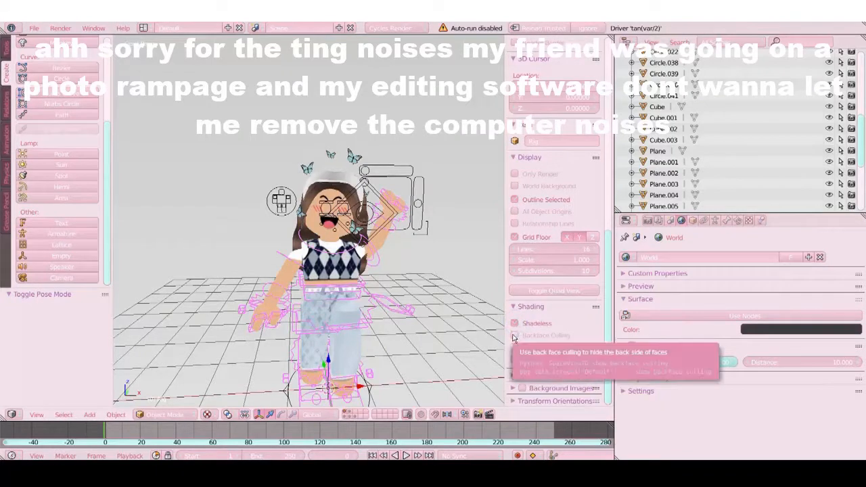
{"action": "left_click", "coordinate": [515, 335]}
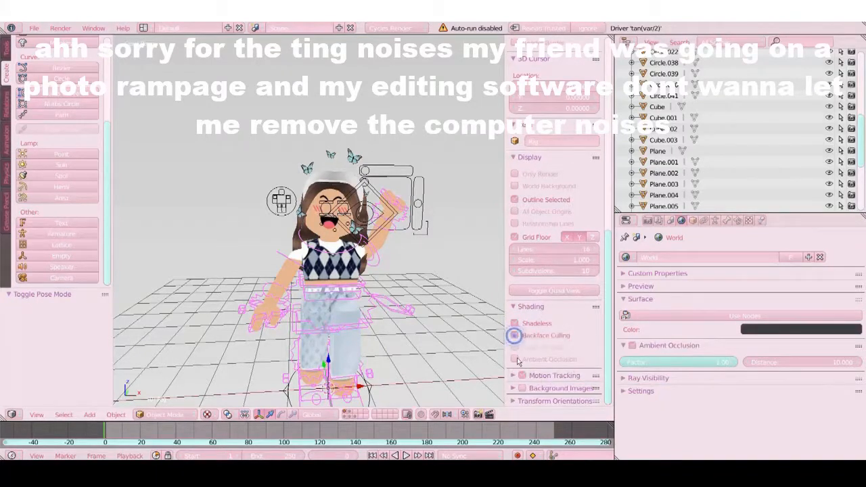
{"action": "left_click", "coordinate": [514, 359]}
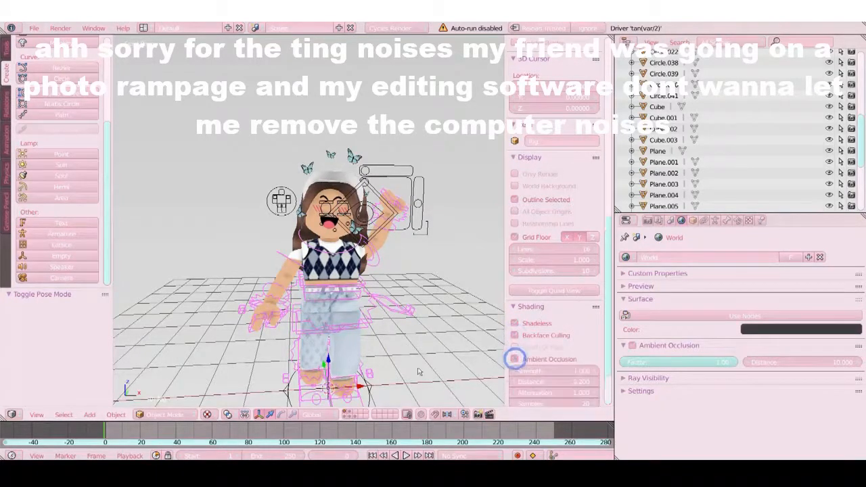
Check the waving character in Rendered viewport shading, and return the viewport to Texture shading.
{"action": "left_click", "coordinate": [207, 414]}
{"action": "left_click", "coordinate": [230, 342]}
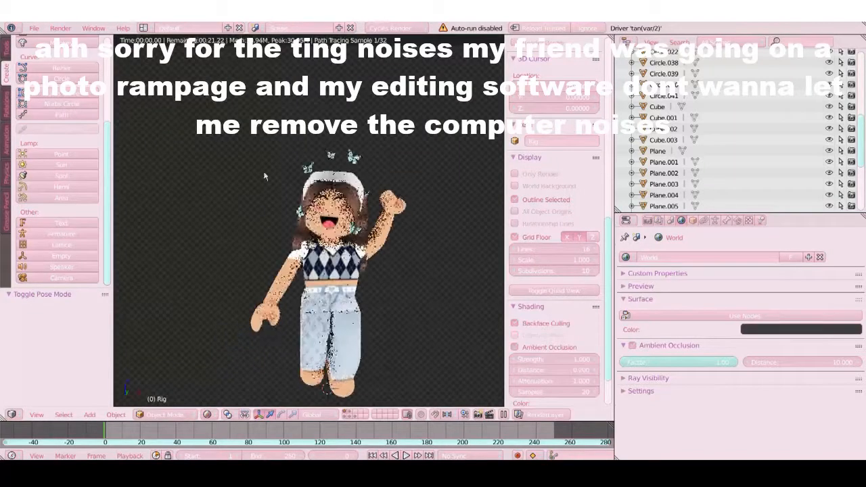
{"action": "left_click", "coordinate": [207, 414]}
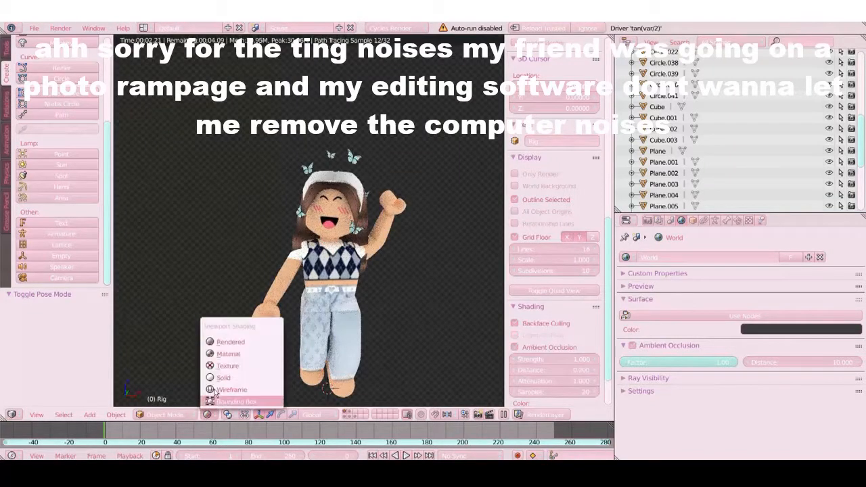
{"action": "left_click", "coordinate": [222, 364]}
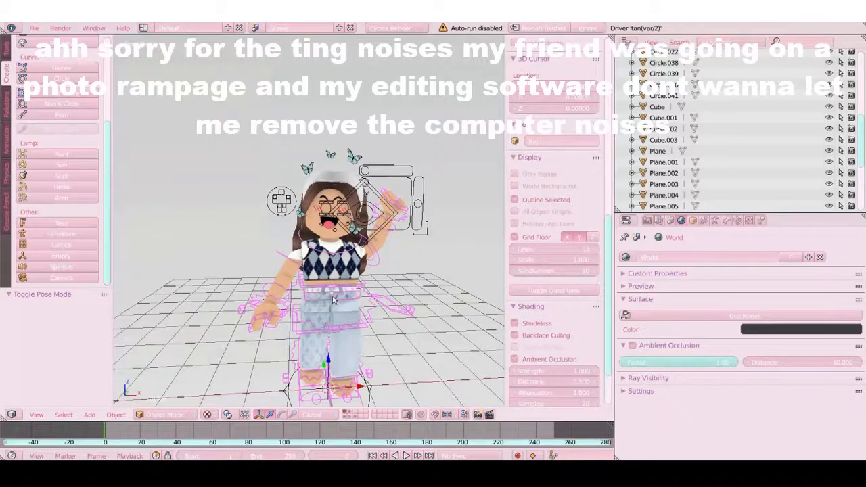
Add a camera to the scene and switch the 3D view to look through it.
{"action": "right_click", "coordinate": [325, 272]}
{"action": "right_click", "coordinate": [325, 260]}
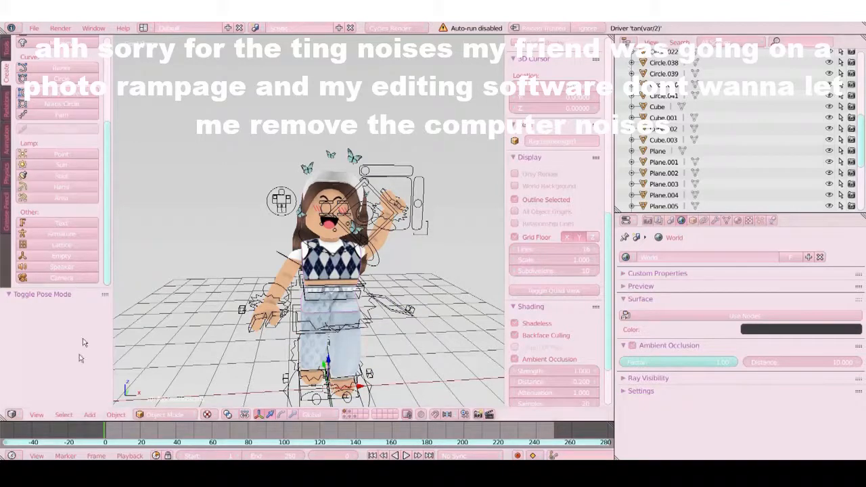
{"action": "left_click", "coordinate": [89, 414]}
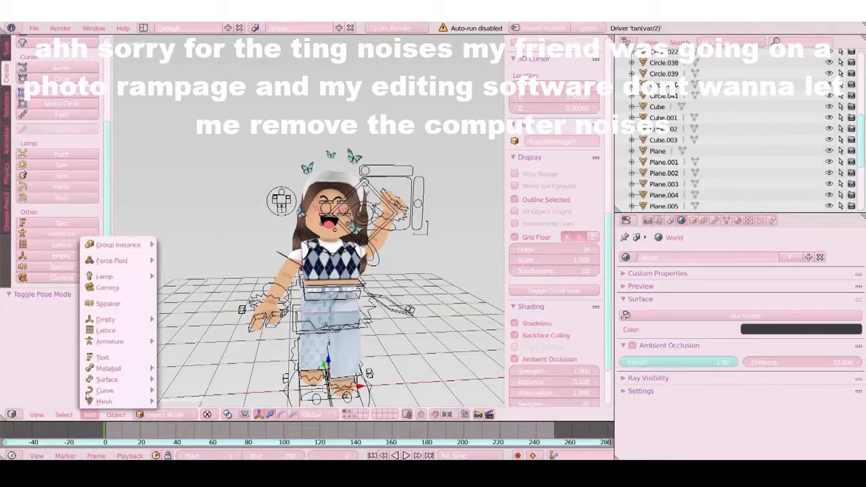
{"action": "left_click", "coordinate": [108, 287]}
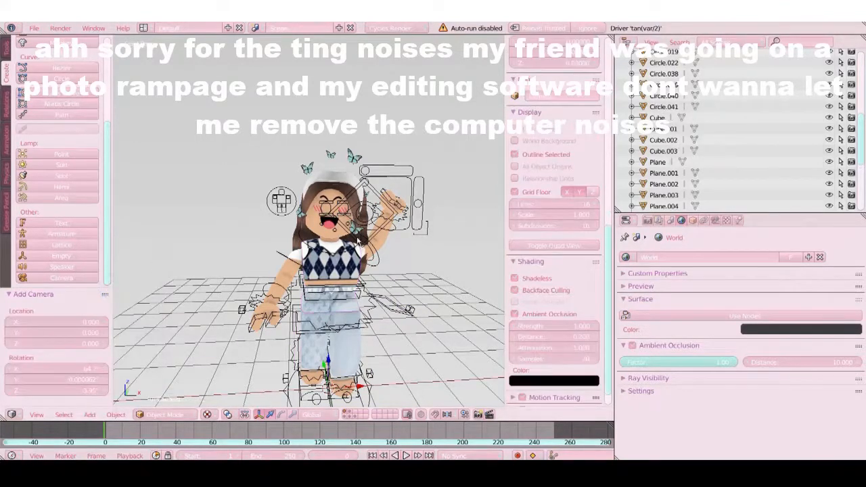
{"action": "left_click", "coordinate": [37, 414]}
{"action": "left_click", "coordinate": [53, 374]}
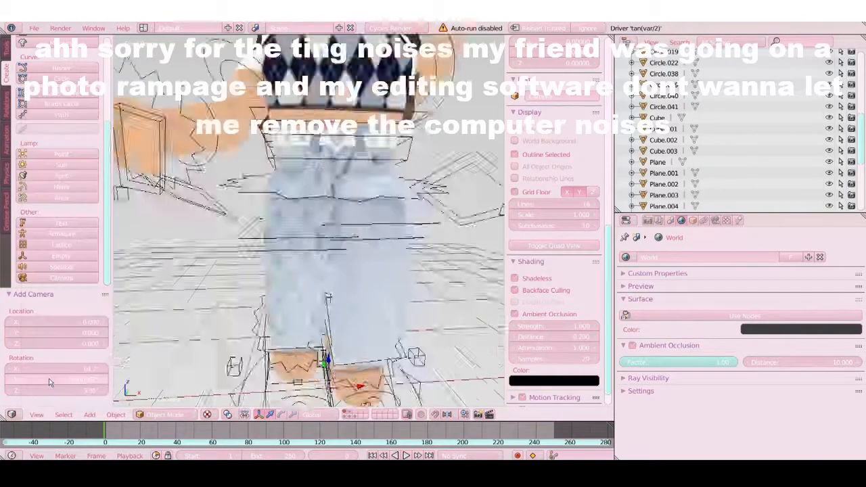
Walk the camera back and forth until the character's head, waving arm and upper body are framed from the front.
{"action": "key", "text": "shift+f"}
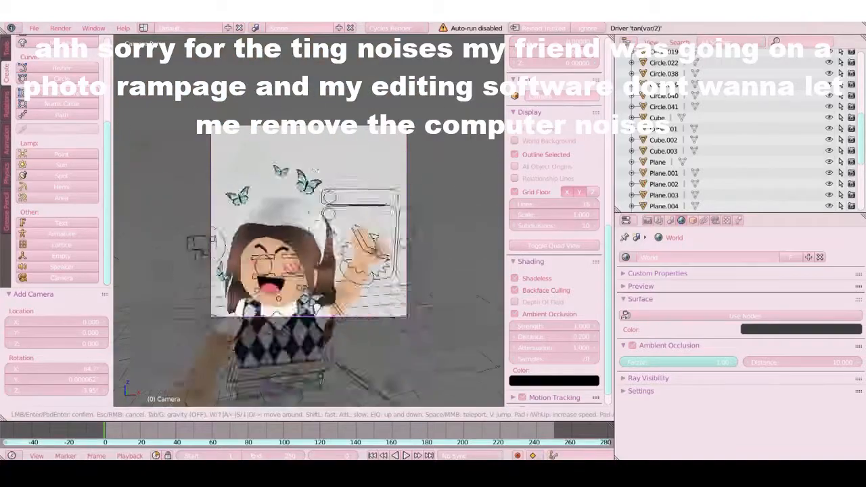
{"action": "key", "text": "s"}
{"action": "key", "text": "w"}
{"action": "key", "text": "s"}
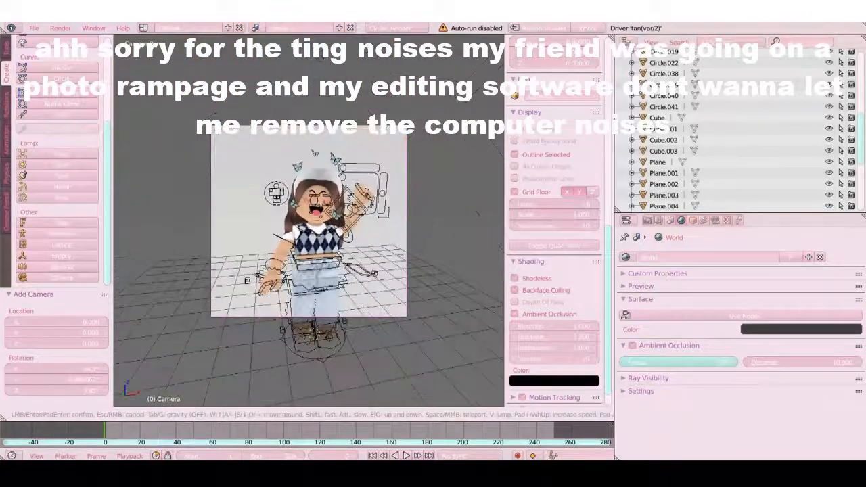
{"action": "key", "text": "w"}
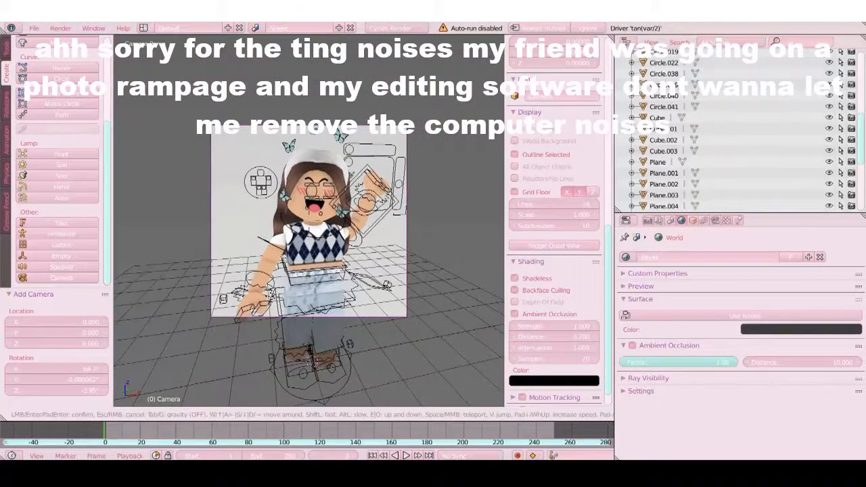
{"action": "key", "text": "s"}
{"action": "key", "text": "Return"}
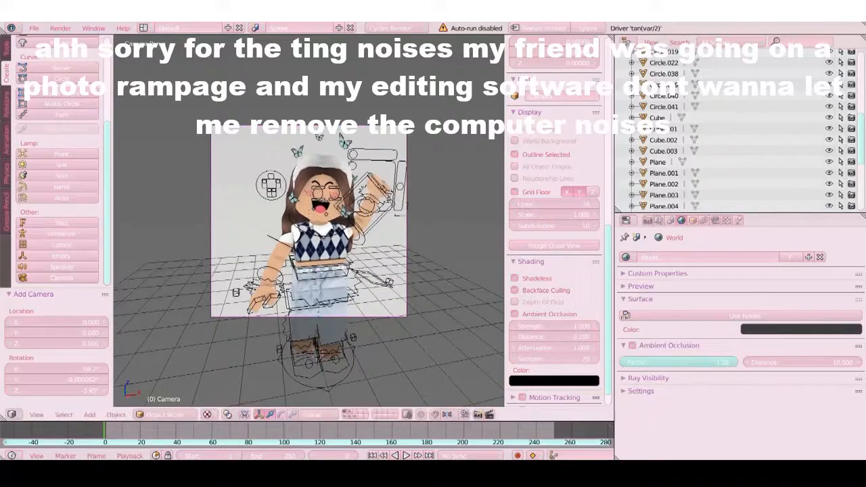
Preview the camera framing in Rendered viewport shading, and return the viewport to Texture shading.
{"action": "left_click", "coordinate": [208, 414]}
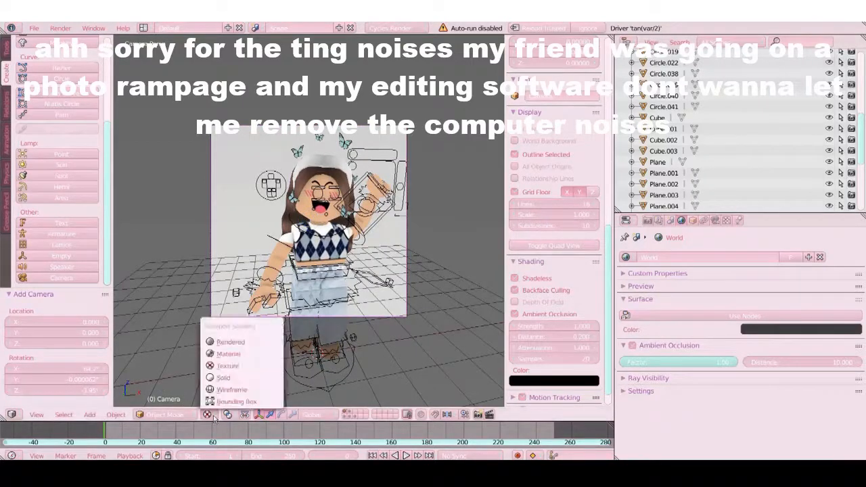
{"action": "left_click", "coordinate": [230, 343]}
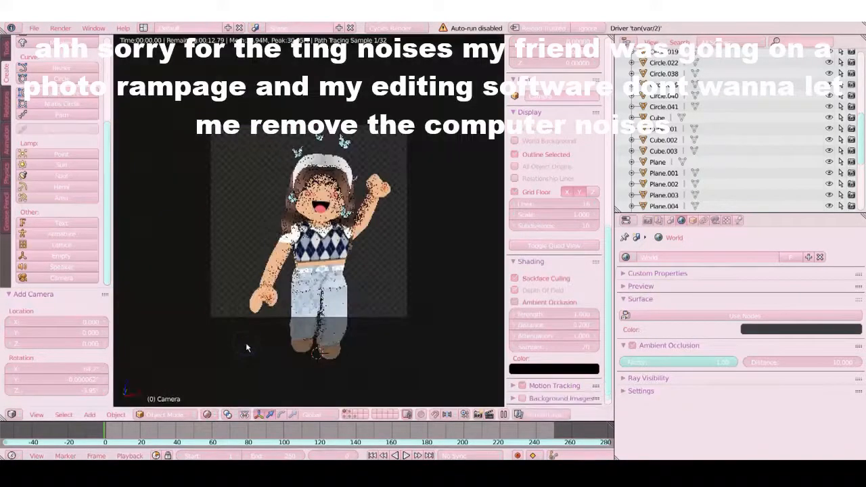
{"action": "left_click", "coordinate": [208, 416]}
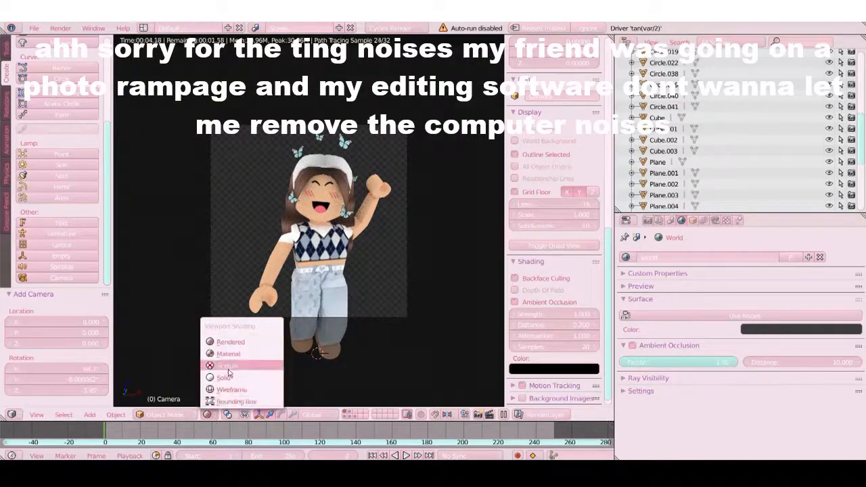
{"action": "left_click", "coordinate": [229, 376]}
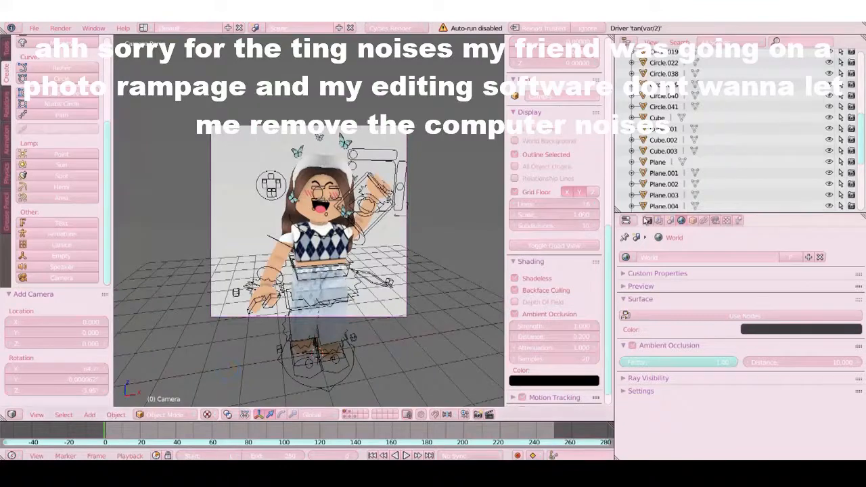
Show the scene's render settings and render the active scene as a still image.
{"action": "left_click", "coordinate": [647, 220]}
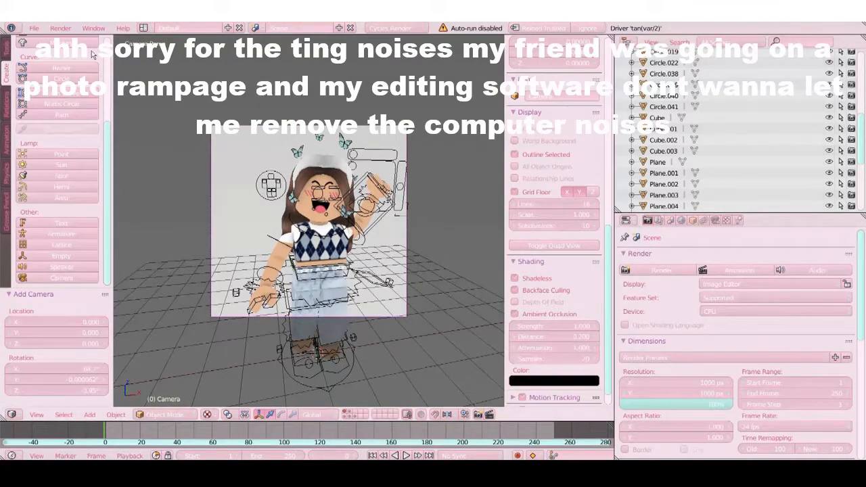
{"action": "left_click", "coordinate": [60, 28]}
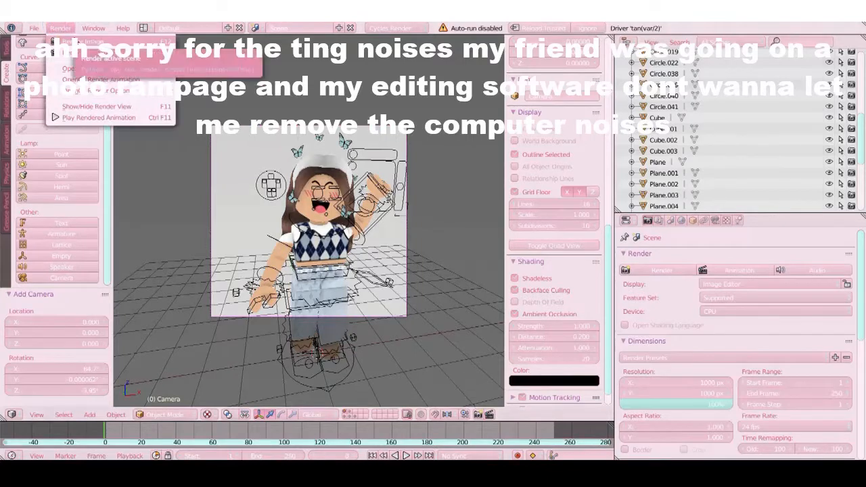